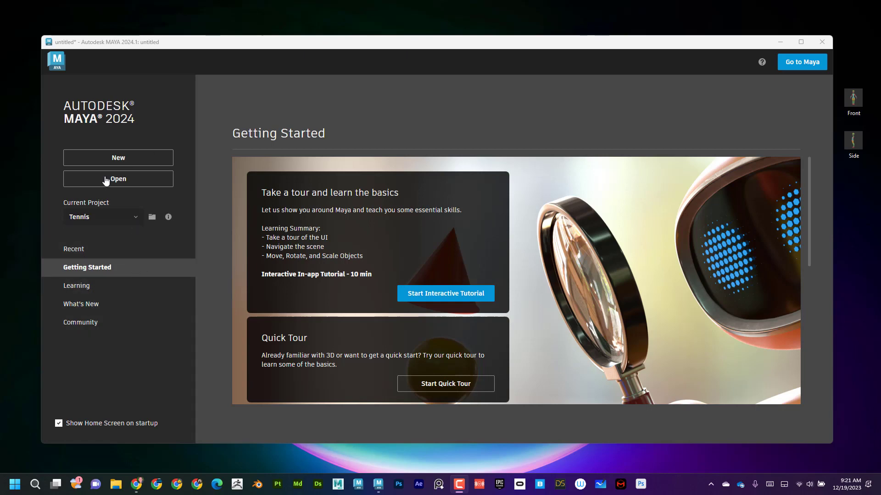
Step: Enter the main workspace, switch it to General, and show the grid in the perspective view
{"action": "left_click", "coordinate": [797, 65]}
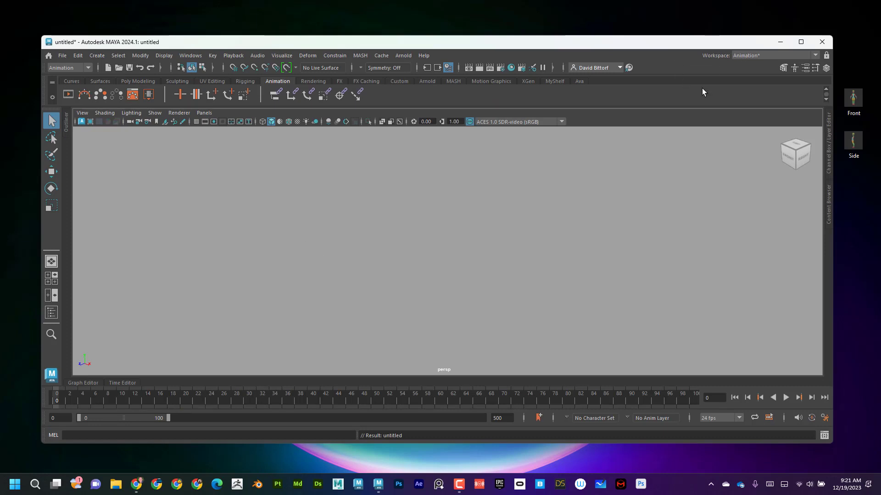
{"action": "left_click", "coordinate": [752, 55]}
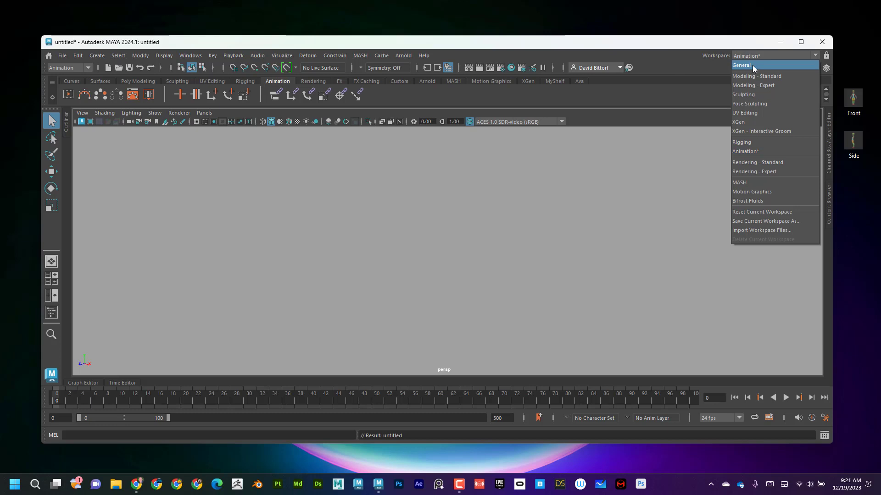
{"action": "left_click", "coordinate": [752, 65]}
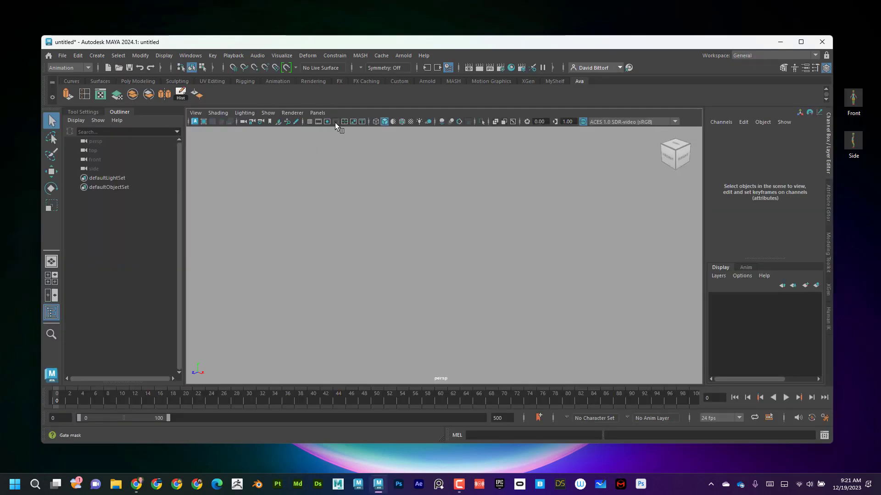
{"action": "left_click", "coordinate": [310, 121]}
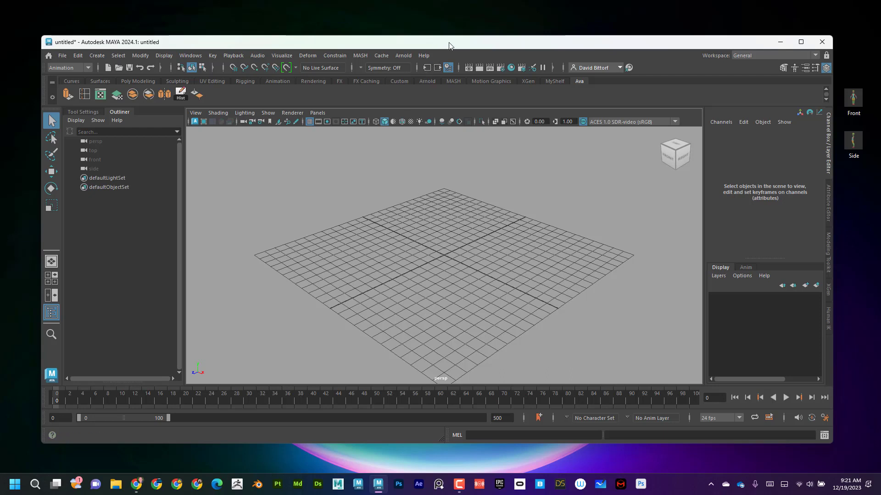
{"action": "left_click_drag", "start_coordinate": [450, 45], "coordinate": [422, 43]}
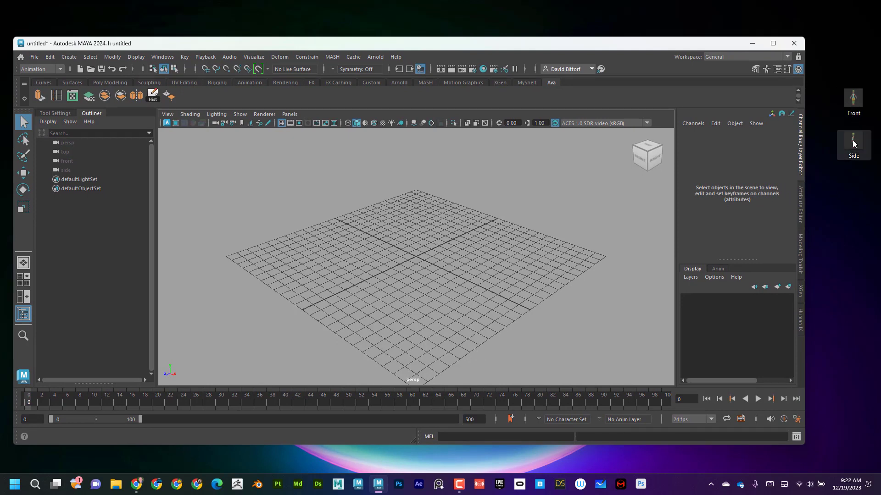
Step: Create a new project named CharacterProject on the Desktop, keeping the default primary project locations
{"action": "left_click", "coordinate": [34, 58]}
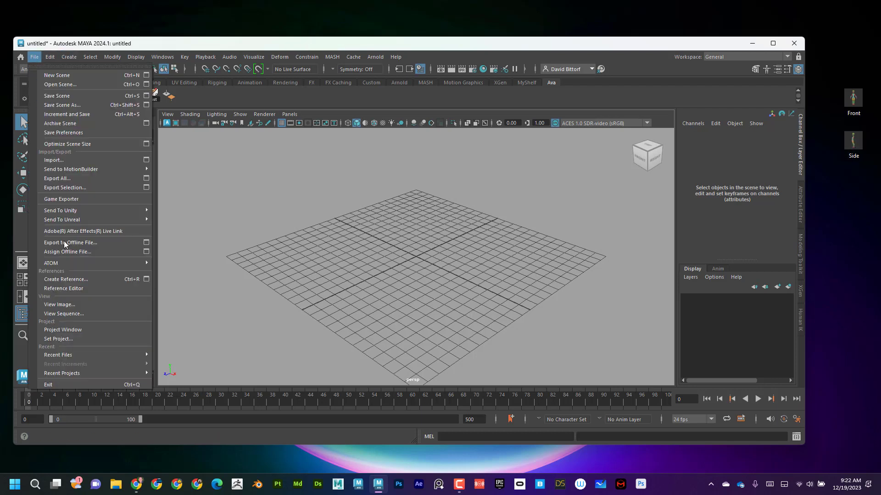
{"action": "left_click", "coordinate": [85, 329]}
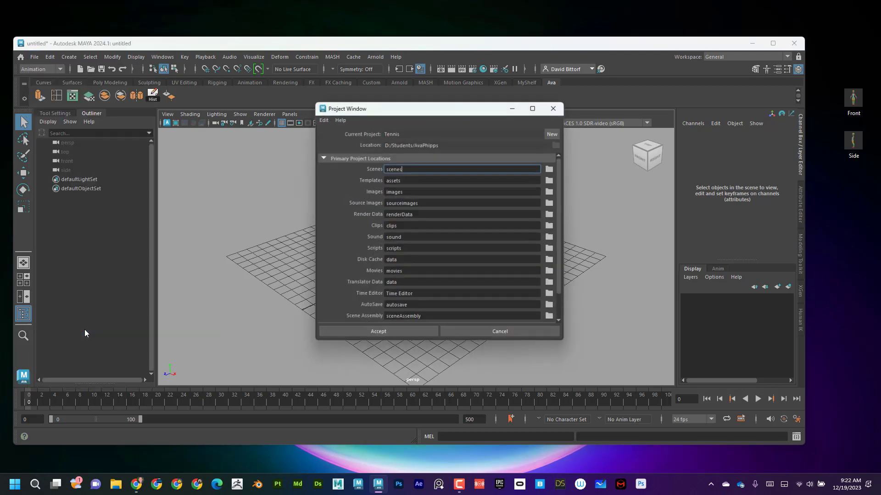
{"action": "left_click", "coordinate": [554, 134]}
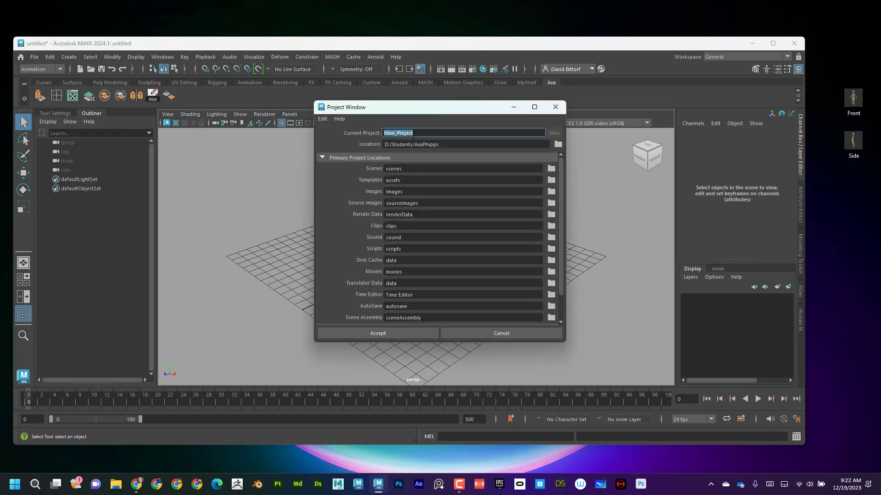
{"action": "type", "text": "CharacterProject"}
{"action": "left_click", "coordinate": [558, 144]}
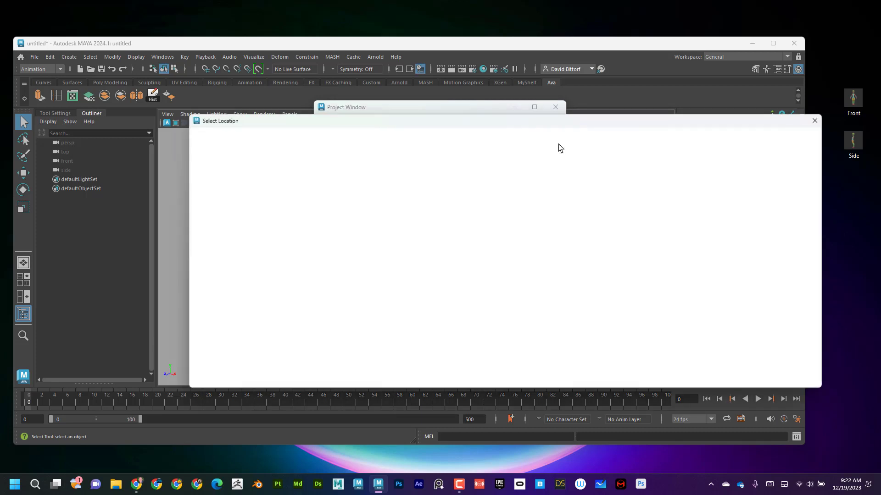
{"action": "left_click", "coordinate": [205, 164]}
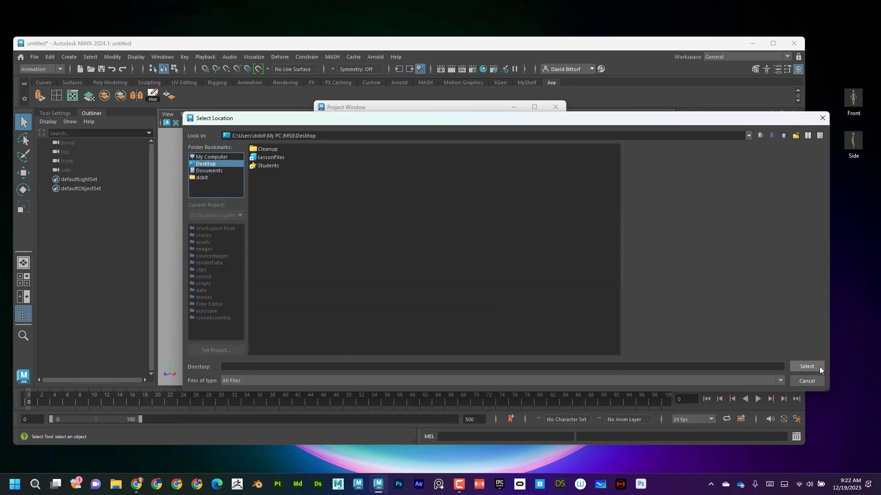
{"action": "left_click", "coordinate": [807, 367]}
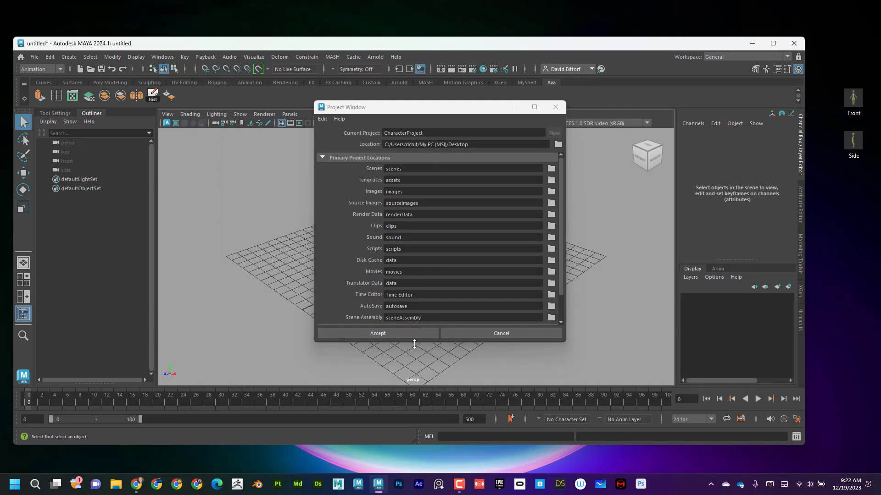
{"action": "left_click", "coordinate": [403, 335]}
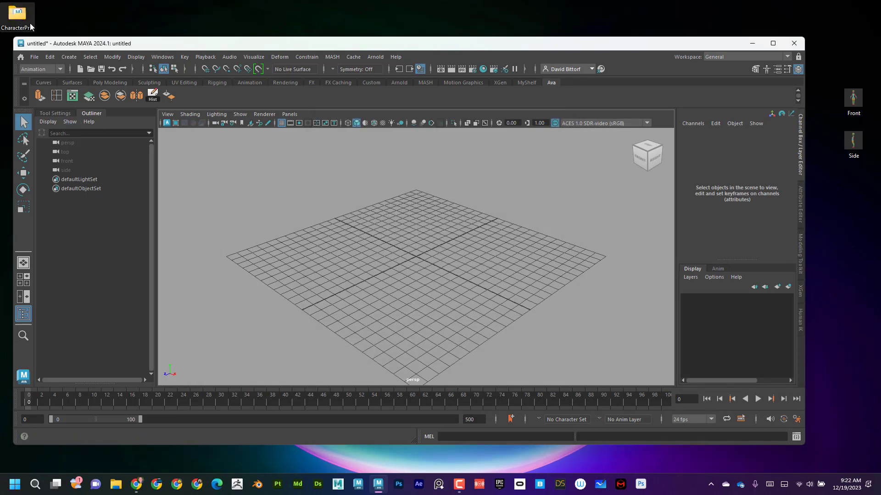
Step: Open the CharacterProject folder from the desktop in File Explorer, keeping the Front and Side images on the desktop uncovered
{"action": "left_click_drag", "start_coordinate": [85, 43], "coordinate": [84, 75]}
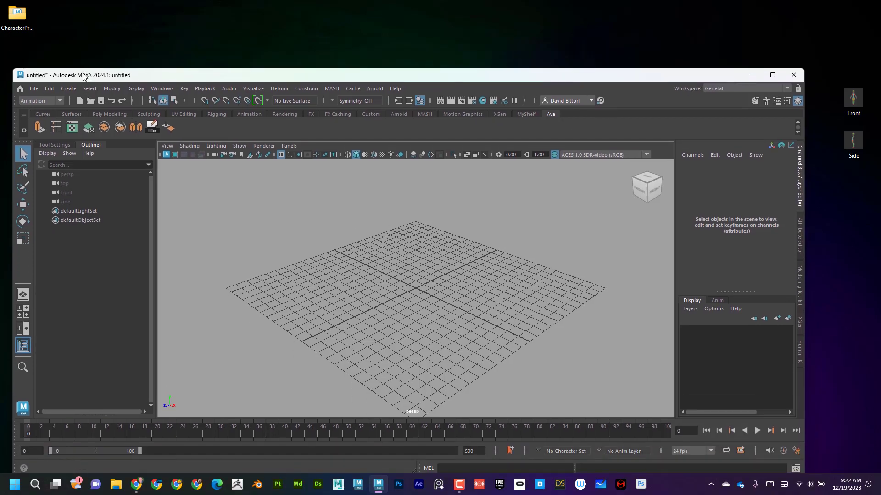
{"action": "double_click", "coordinate": [18, 16]}
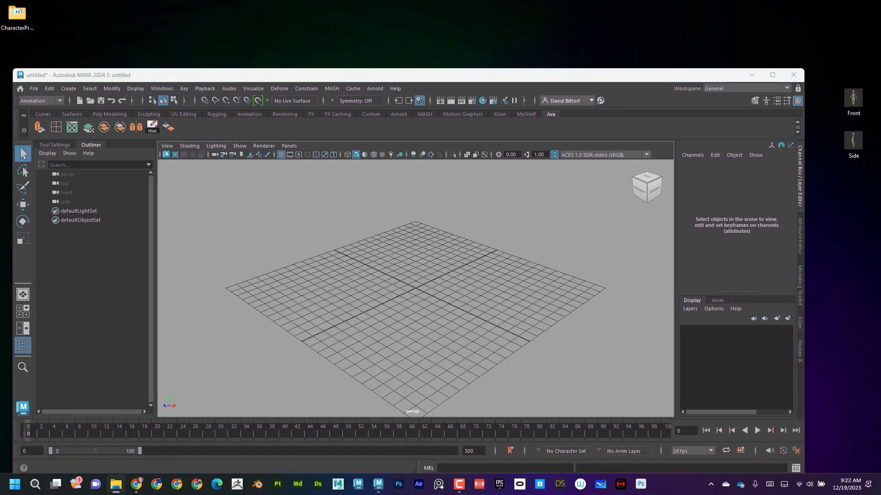
{"action": "left_click_drag", "start_coordinate": [0, 101], "coordinate": [418, 50]}
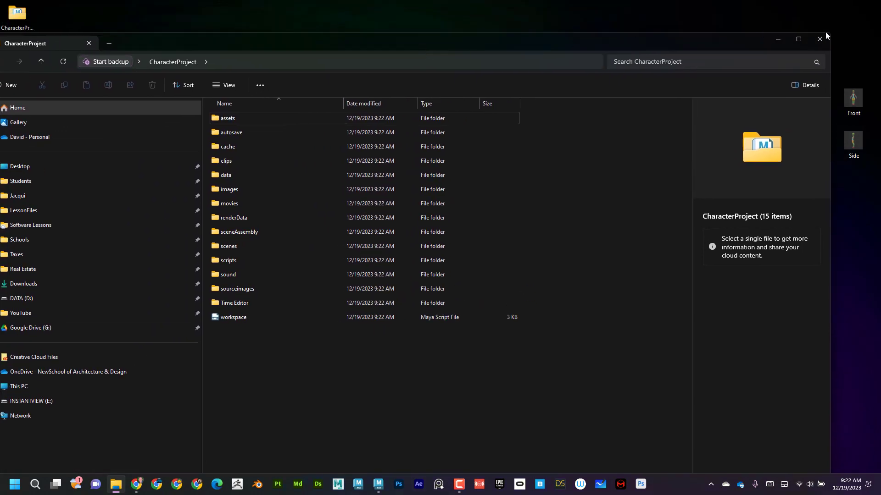
{"action": "left_click_drag", "start_coordinate": [832, 34], "coordinate": [617, 106]}
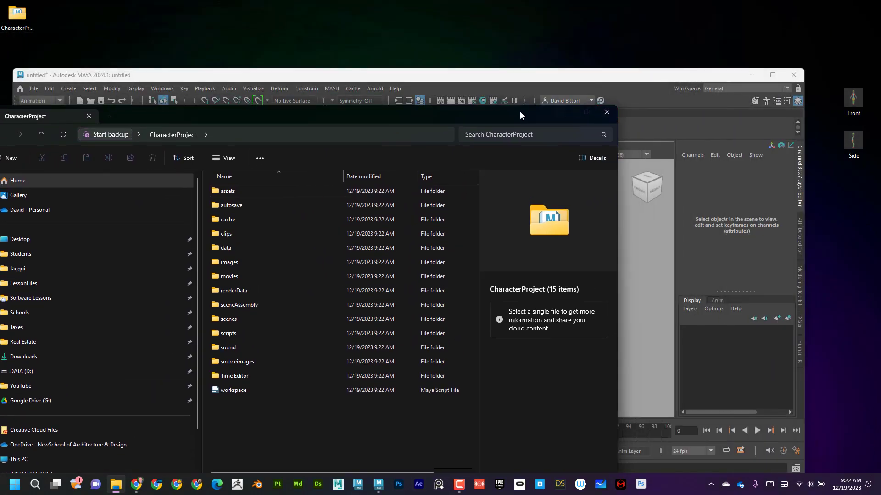
{"action": "left_click_drag", "start_coordinate": [519, 111], "coordinate": [634, 38]}
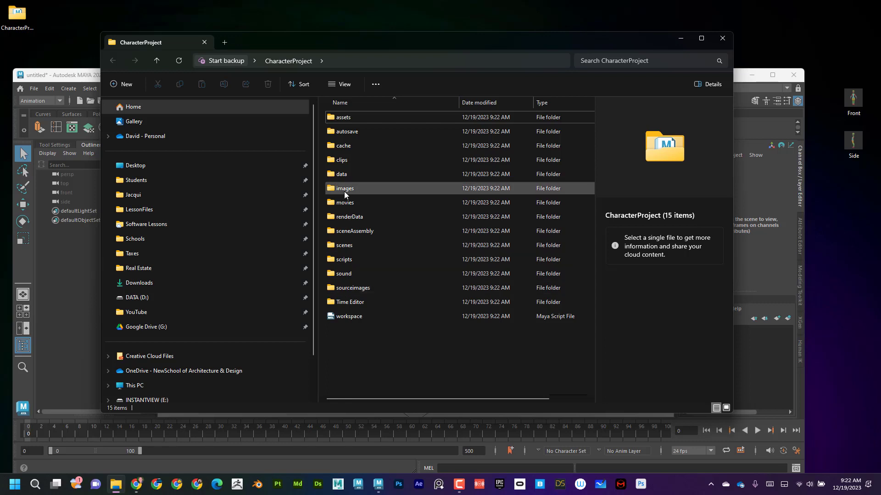
Step: Move the Front and Side images from the desktop into the project's sourceimages folder, check both files, and close the folder window
{"action": "double_click", "coordinate": [351, 289]}
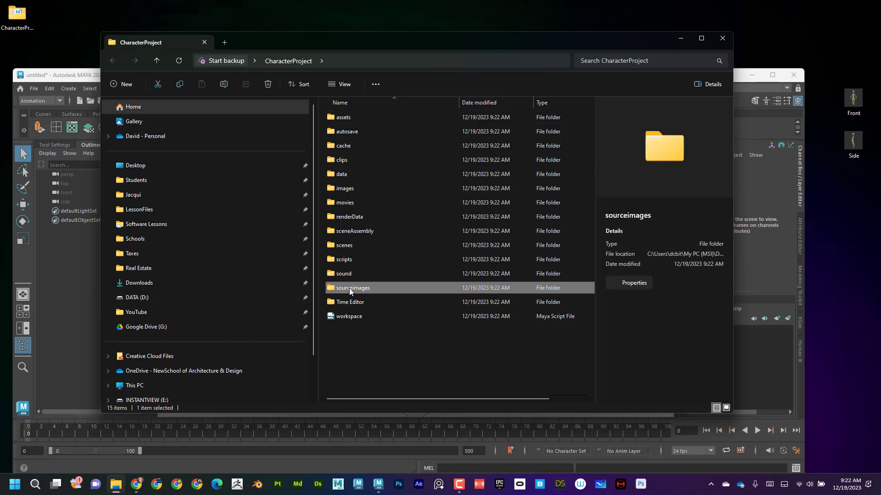
{"action": "left_click_drag", "start_coordinate": [865, 180], "coordinate": [429, 192]}
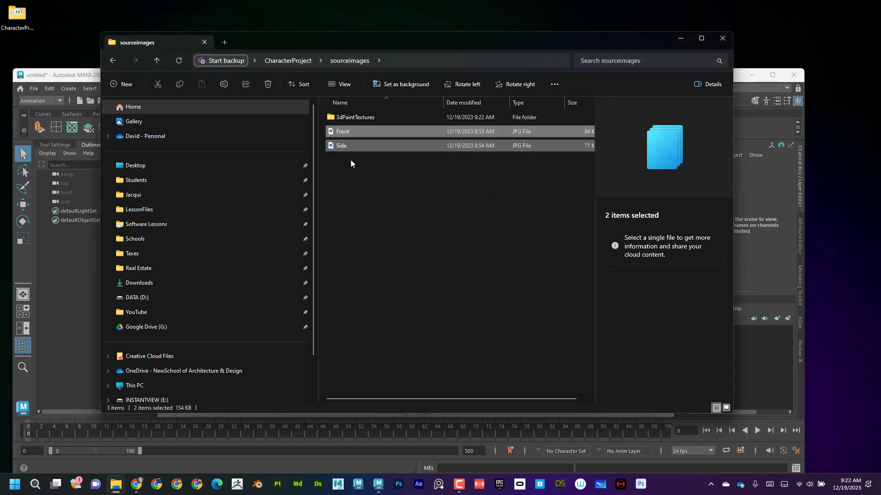
{"action": "left_click", "coordinate": [343, 147]}
{"action": "left_click", "coordinate": [362, 133]}
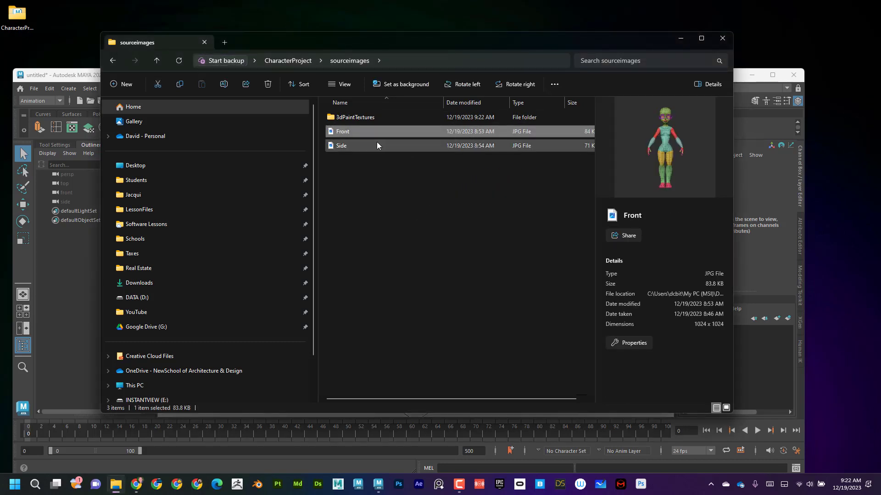
{"action": "left_click", "coordinate": [372, 146]}
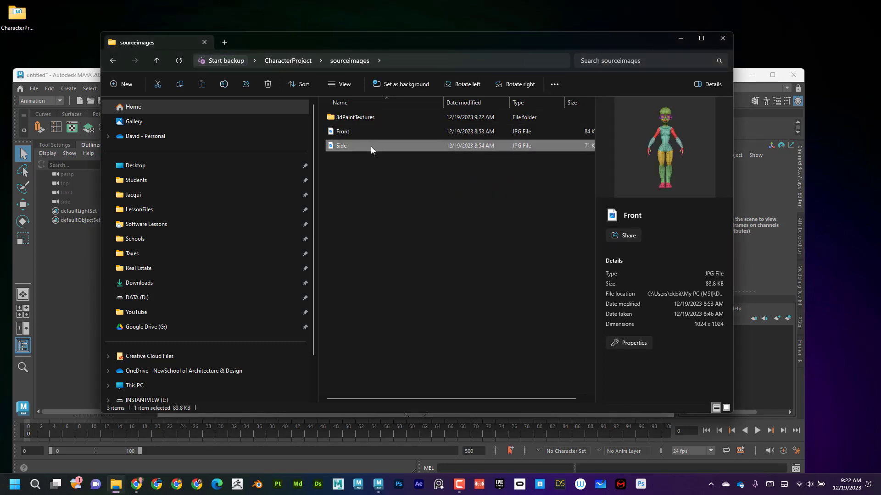
{"action": "left_click", "coordinate": [375, 178]}
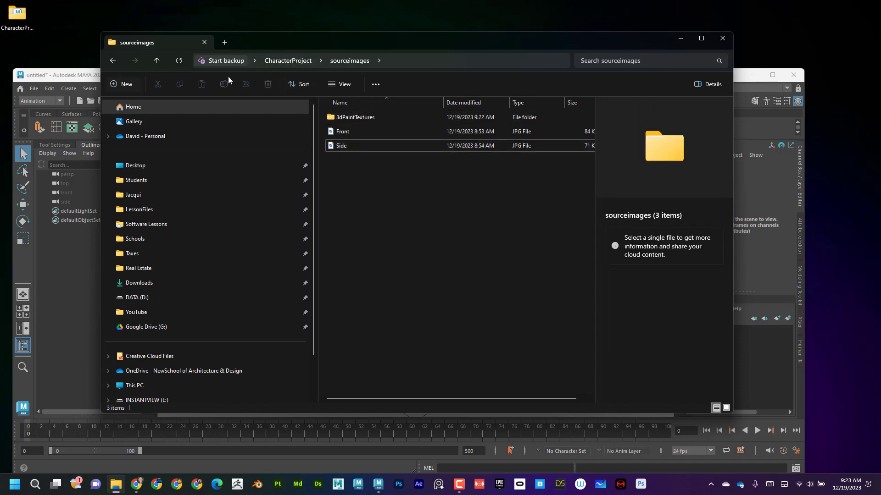
{"action": "left_click", "coordinate": [725, 38]}
{"action": "left_click_drag", "start_coordinate": [718, 78], "coordinate": [735, 63]}
{"action": "left_click", "coordinate": [16, 18]}
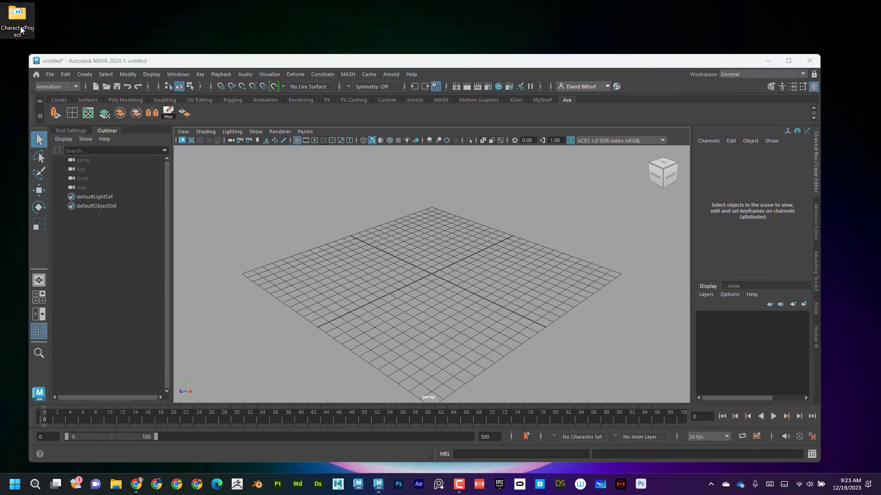
{"action": "key", "text": "F2"}
{"action": "left_click", "coordinate": [36, 23]}
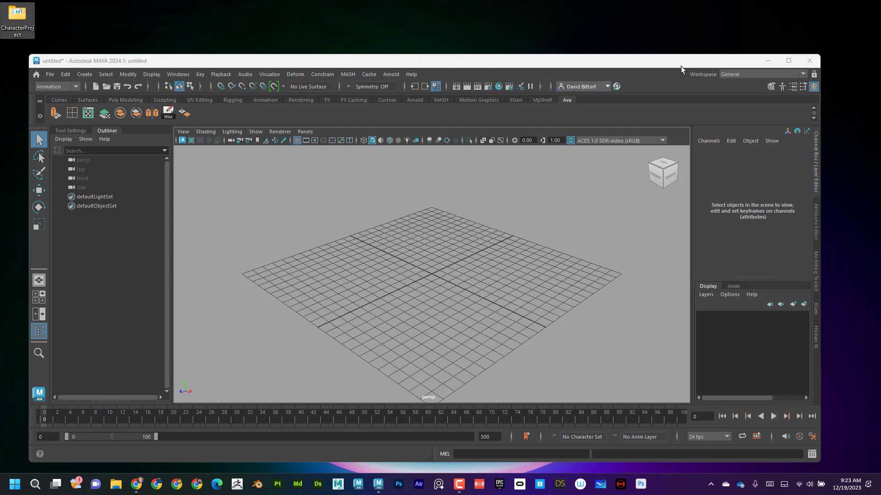
Step: Maximize the Maya window and save the scene as Character_001 in Maya Binary format in the CharacterProject scenes folder
{"action": "mouse_move", "coordinate": [793, 63]}
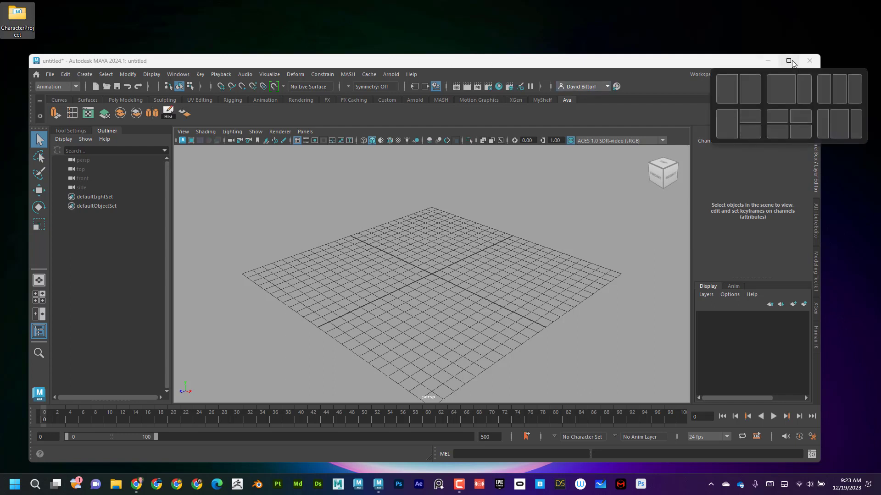
{"action": "left_click", "coordinate": [792, 63]}
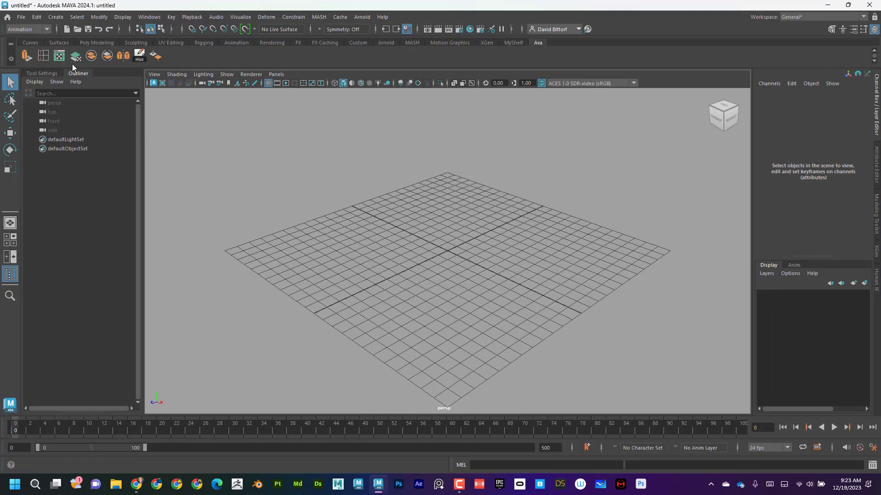
{"action": "left_click", "coordinate": [20, 16]}
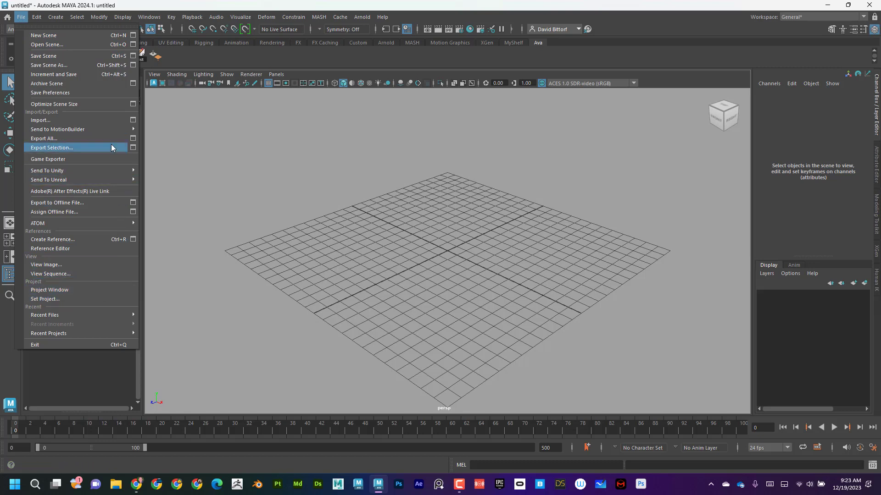
{"action": "left_click", "coordinate": [68, 65]}
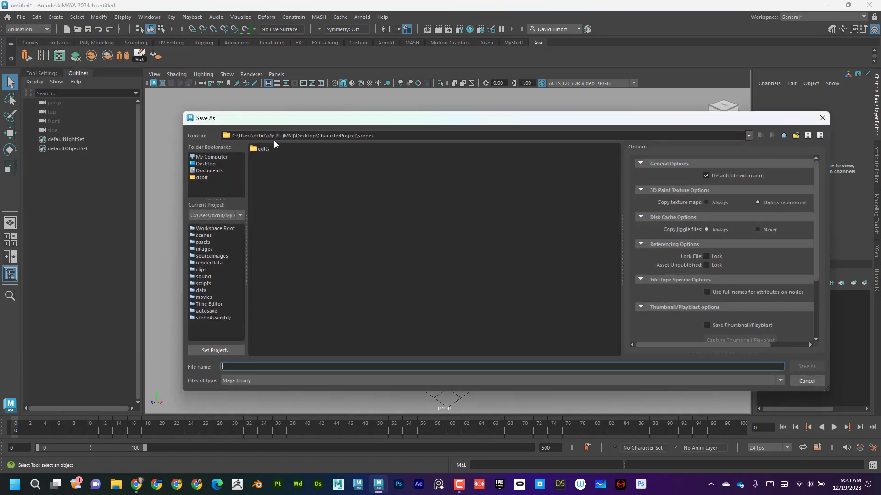
{"action": "left_click_drag", "start_coordinate": [316, 136], "coordinate": [355, 136]}
{"action": "left_click", "coordinate": [227, 367]}
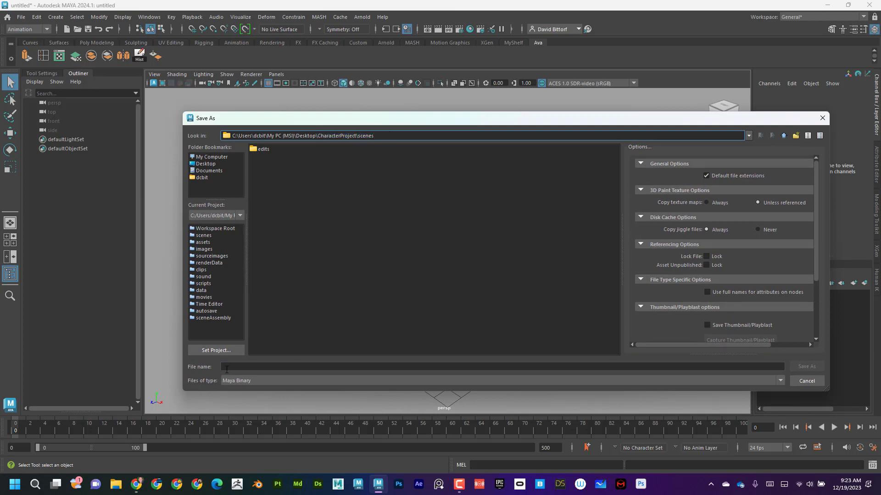
{"action": "left_click", "coordinate": [245, 367]}
{"action": "type", "text": "Charac"}
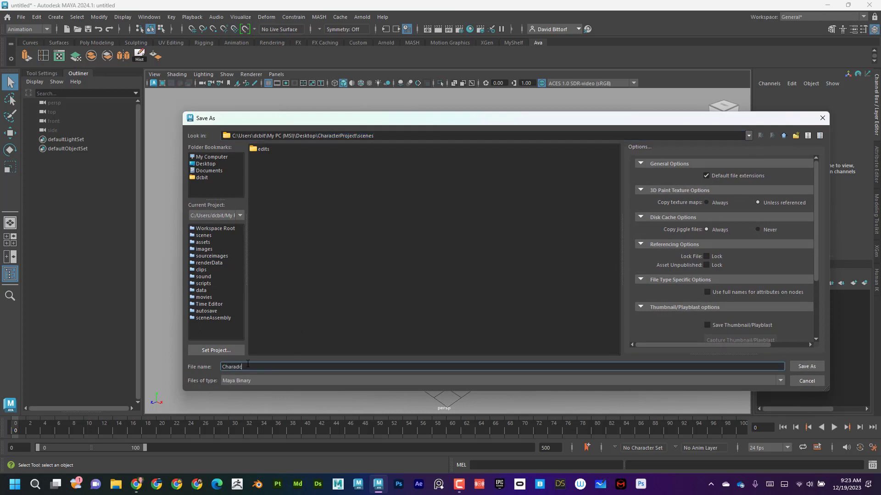
{"action": "key", "text": "BackSpace"}
{"action": "type", "text": "ter_001"}
{"action": "left_click", "coordinate": [806, 367]}
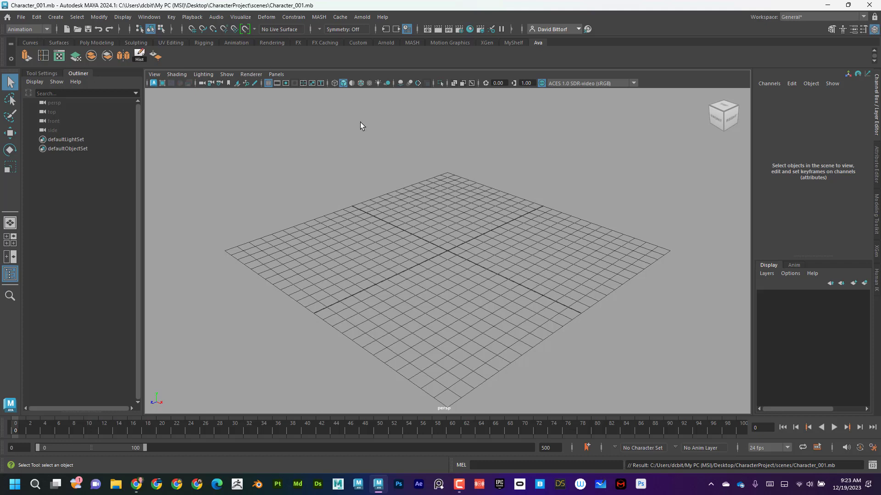
Step: Create a polygon plane at the origin and delete it
{"action": "left_click", "coordinate": [56, 17]}
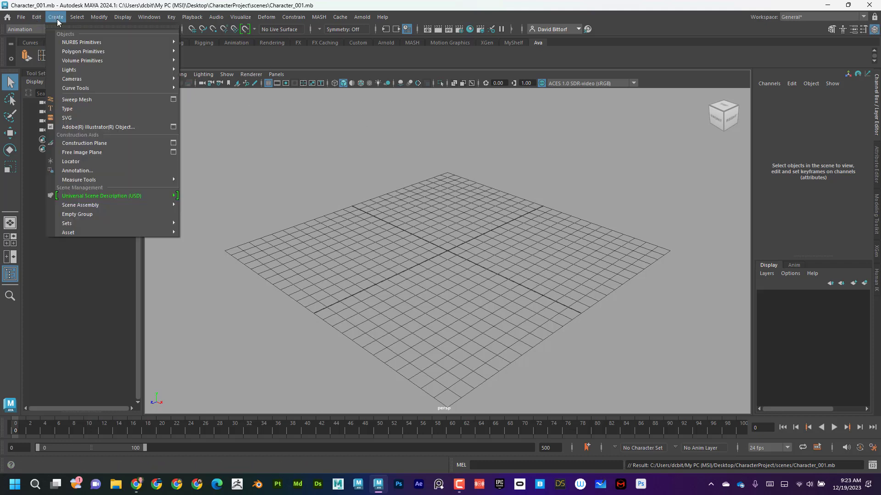
{"action": "mouse_move", "coordinate": [78, 52]}
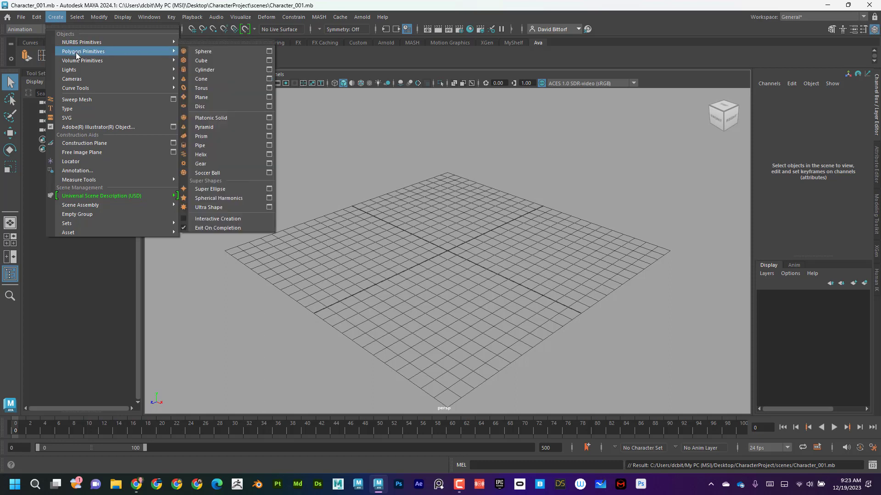
{"action": "left_click", "coordinate": [234, 96]}
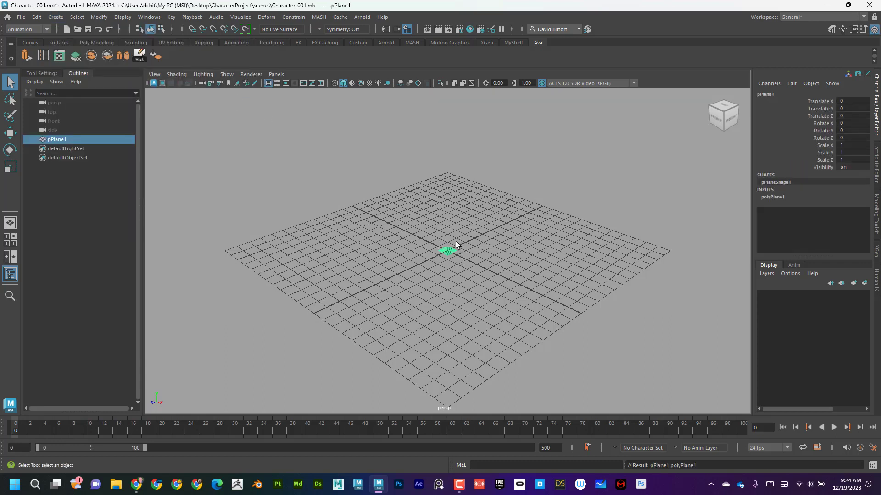
{"action": "key", "text": "Delete"}
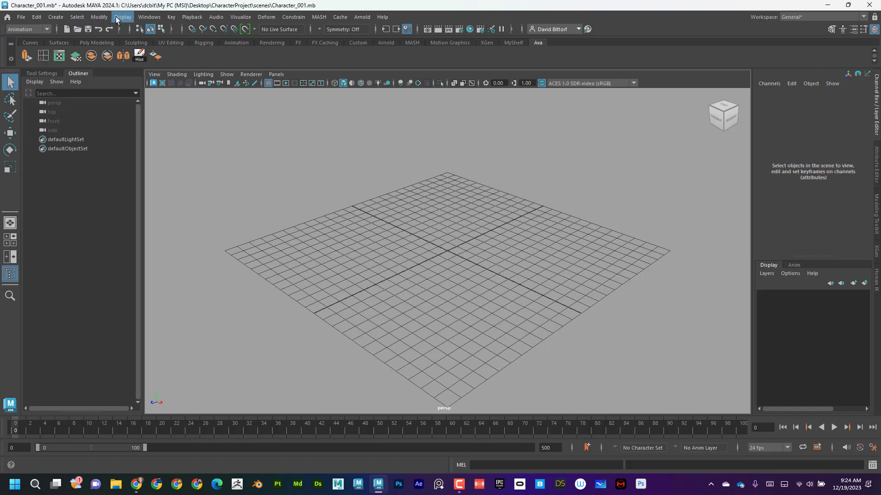
Step: Turn on Interactive Creation for polygon primitives
{"action": "left_click", "coordinate": [149, 17]}
{"action": "mouse_move", "coordinate": [112, 17]}
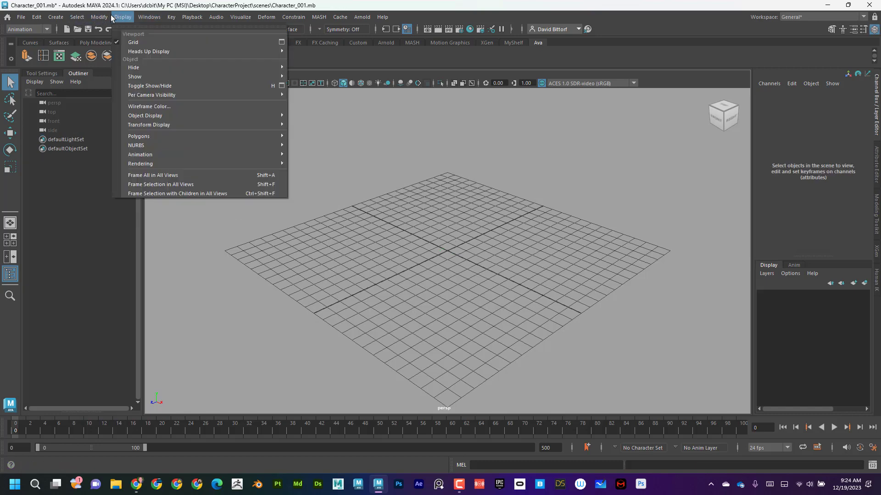
{"action": "mouse_move", "coordinate": [55, 17]}
{"action": "mouse_move", "coordinate": [115, 60]}
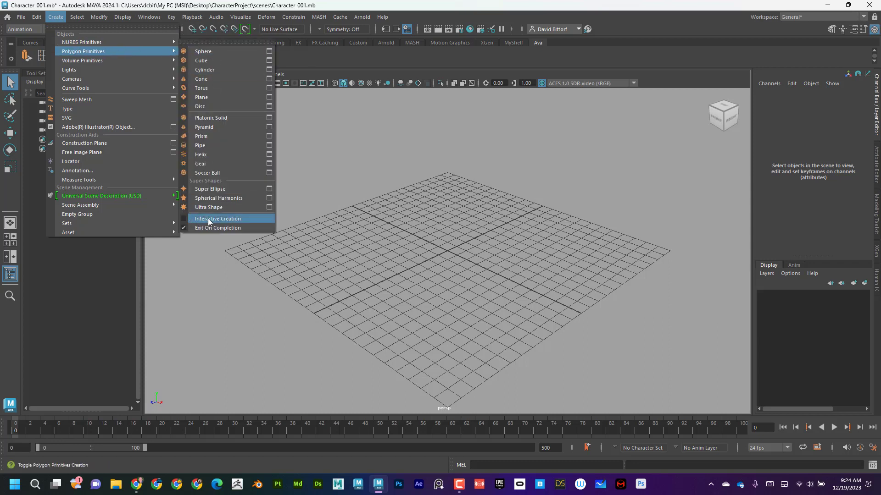
{"action": "left_click", "coordinate": [184, 219]}
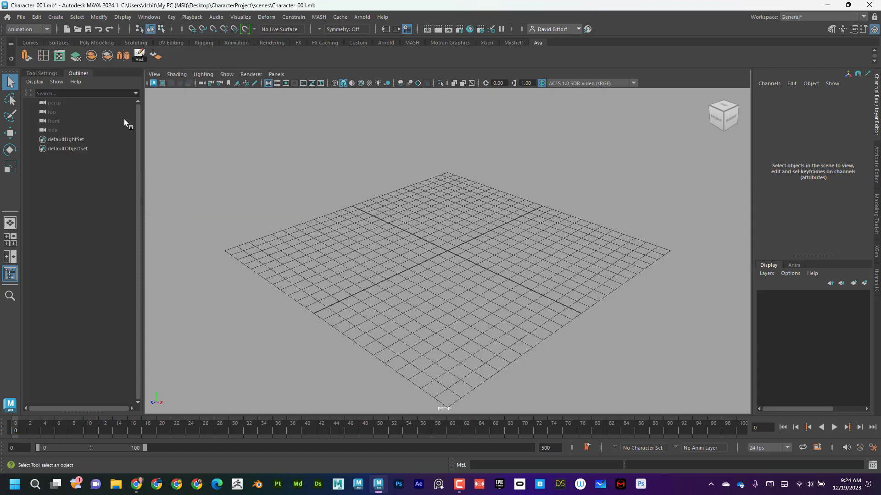
Step: Draw a polygon plane about 15.26 by 12 units on the grid, then undo it
{"action": "left_click", "coordinate": [55, 17]}
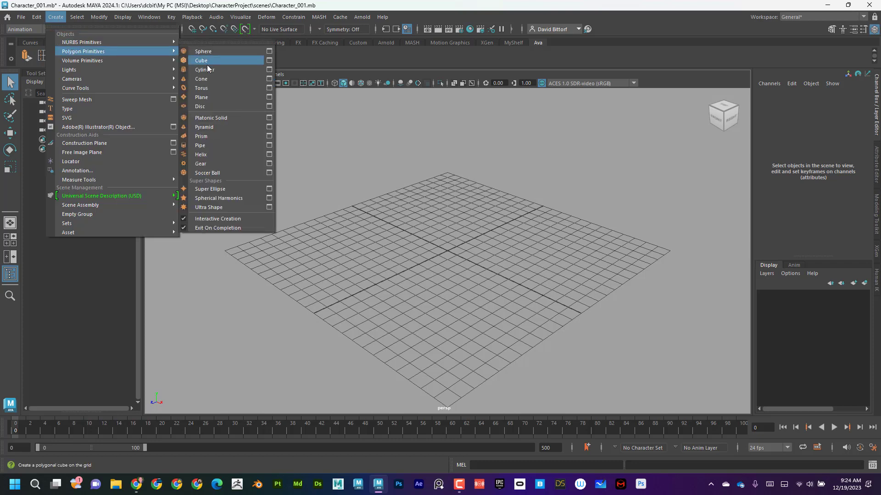
{"action": "left_click", "coordinate": [201, 97]}
{"action": "left_click_drag", "start_coordinate": [366, 245], "coordinate": [623, 260]}
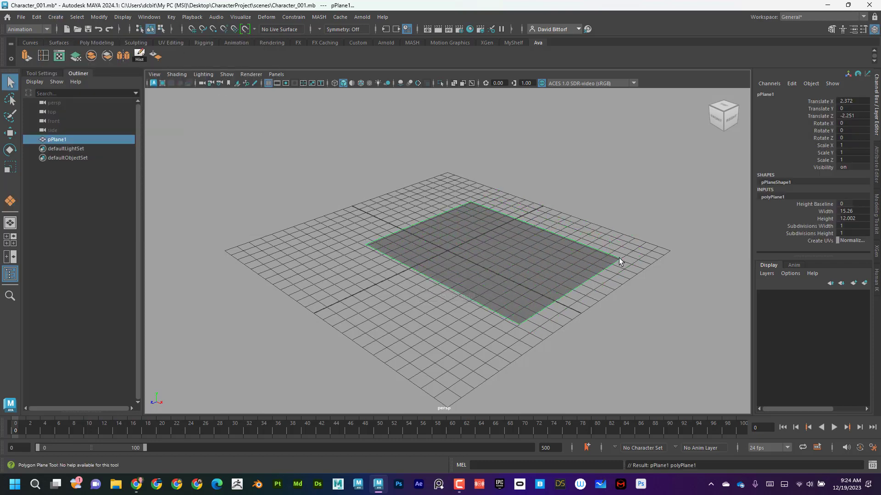
{"action": "key", "text": "ctrl+z"}
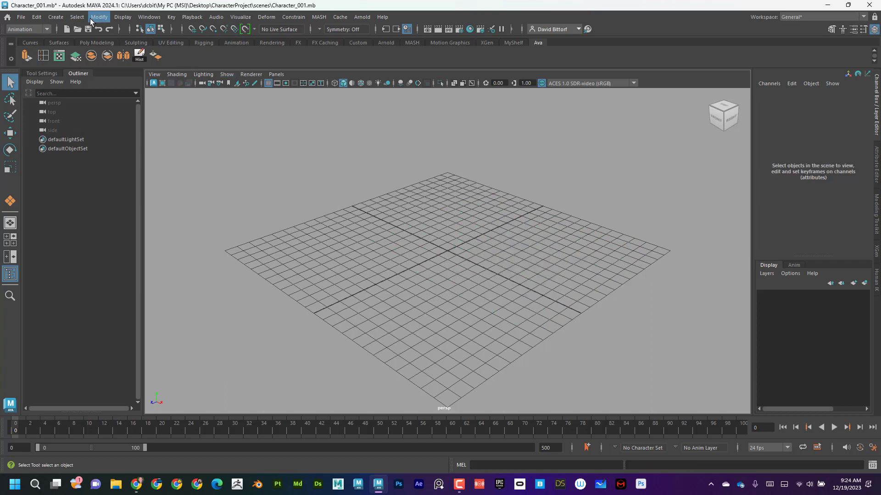
Step: Turn off Interactive Creation for polygon primitives
{"action": "left_click", "coordinate": [55, 17]}
{"action": "mouse_move", "coordinate": [92, 51]}
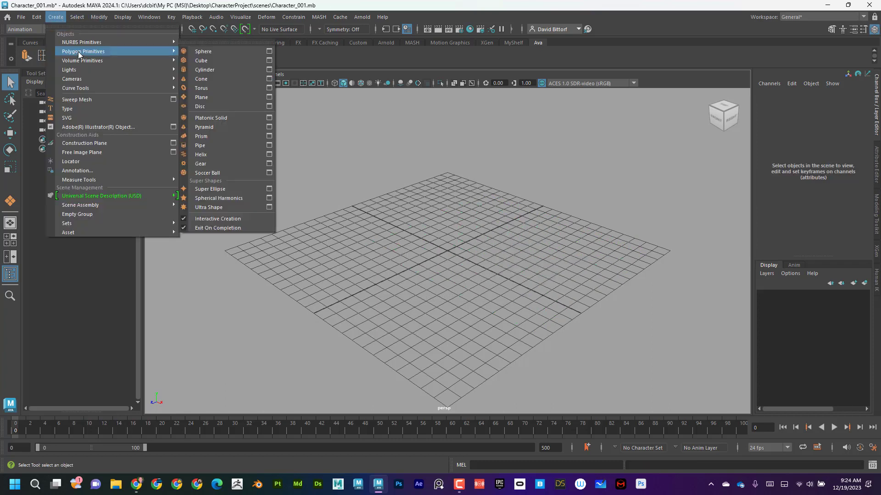
{"action": "left_click", "coordinate": [212, 219]}
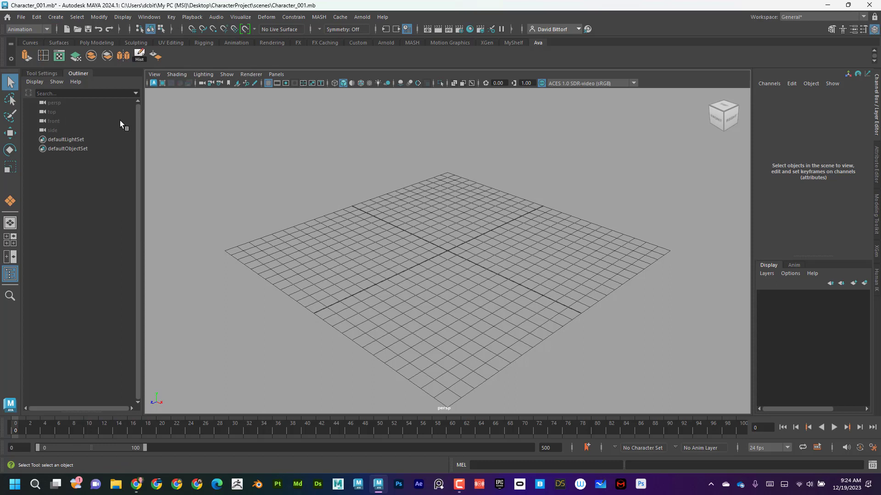
Step: Create a polygon plane at the origin and set its X, Y and Z scale to 24
{"action": "left_click", "coordinate": [56, 17]}
{"action": "mouse_move", "coordinate": [100, 55]}
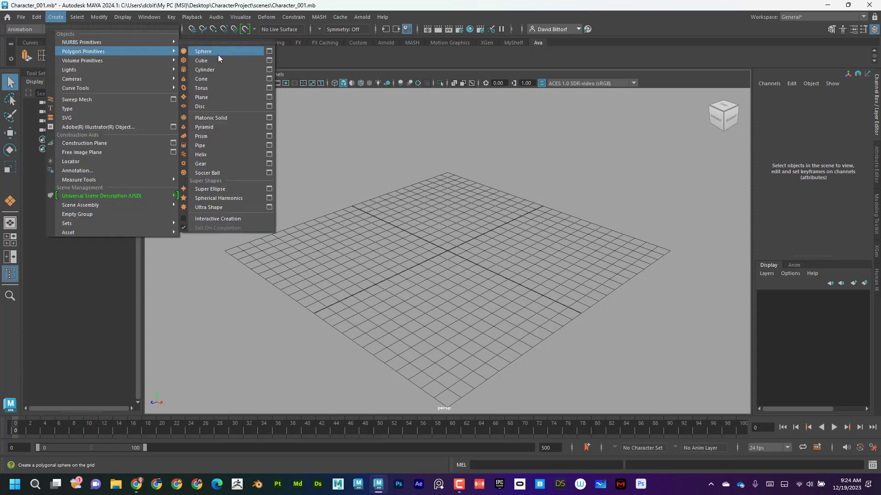
{"action": "left_click", "coordinate": [219, 95]}
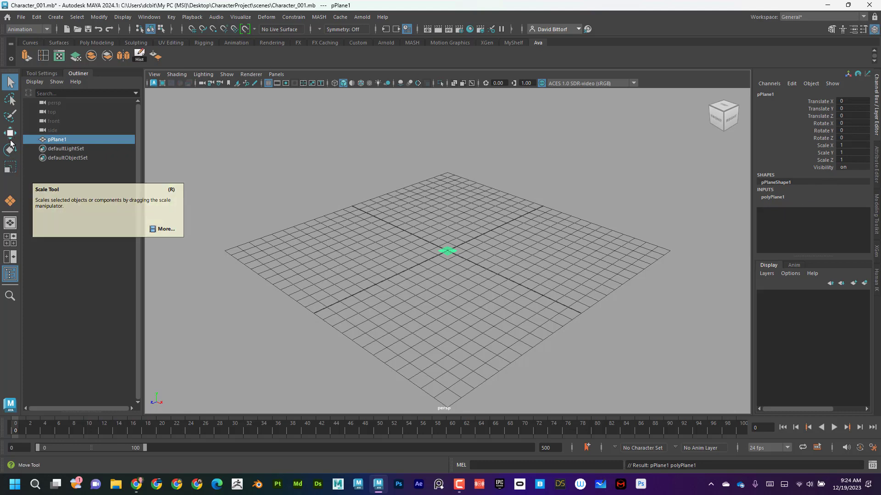
{"action": "left_click", "coordinate": [11, 168]}
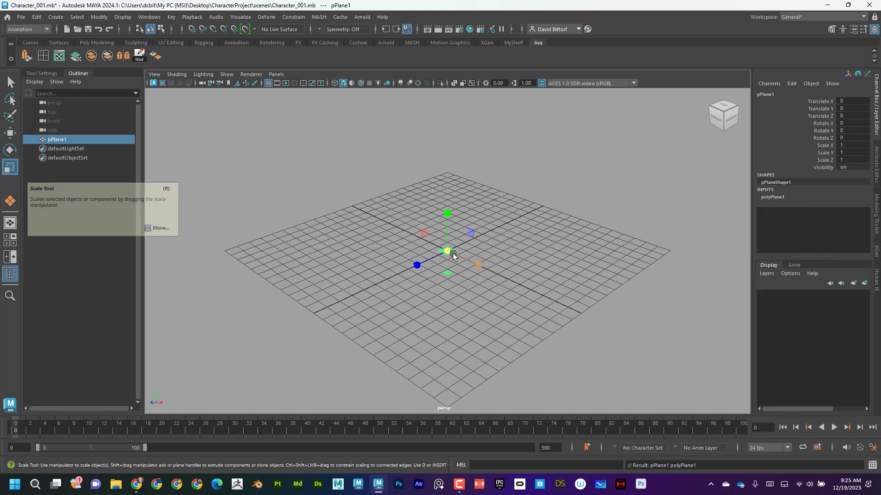
{"action": "left_click_drag", "start_coordinate": [447, 252], "coordinate": [661, 292]}
{"action": "left_click_drag", "start_coordinate": [851, 145], "coordinate": [861, 159]}
{"action": "type", "text": "24"}
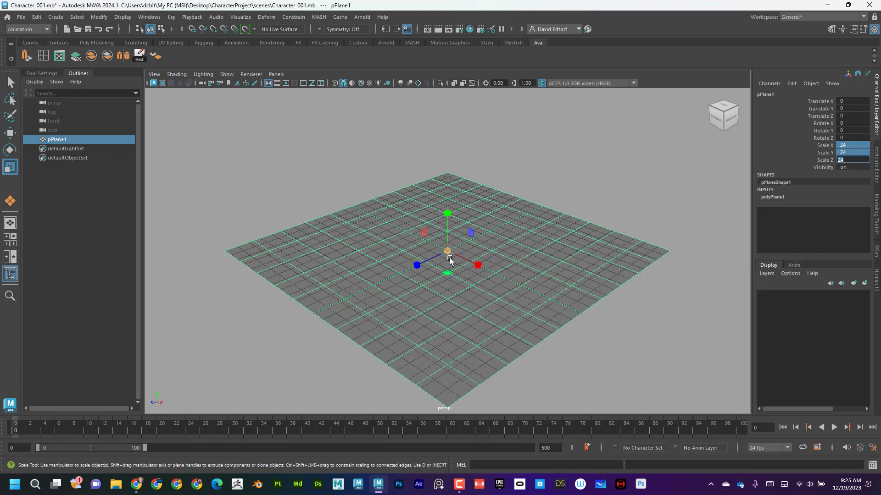
Step: Set the plane's width and height subdivisions to 1 and deselect it
{"action": "left_click", "coordinate": [772, 198]}
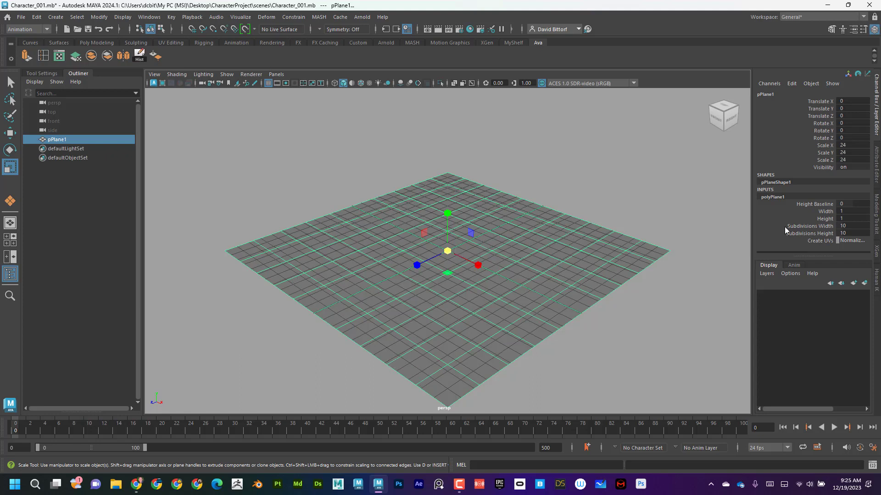
{"action": "left_click_drag", "start_coordinate": [851, 227], "coordinate": [852, 233]}
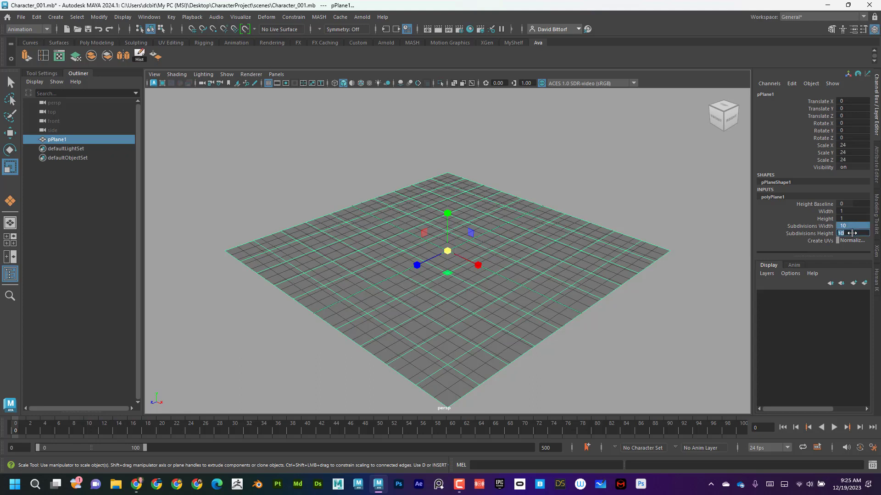
{"action": "key", "text": "Return"}
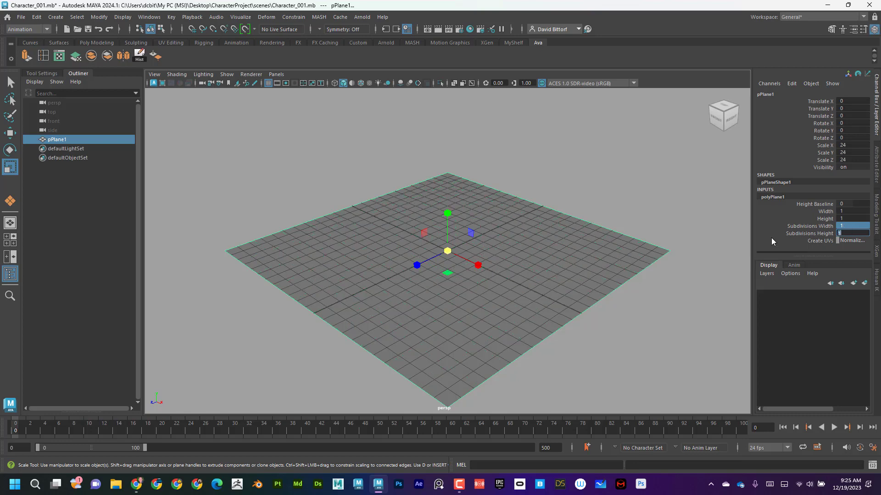
{"action": "left_click", "coordinate": [582, 182]}
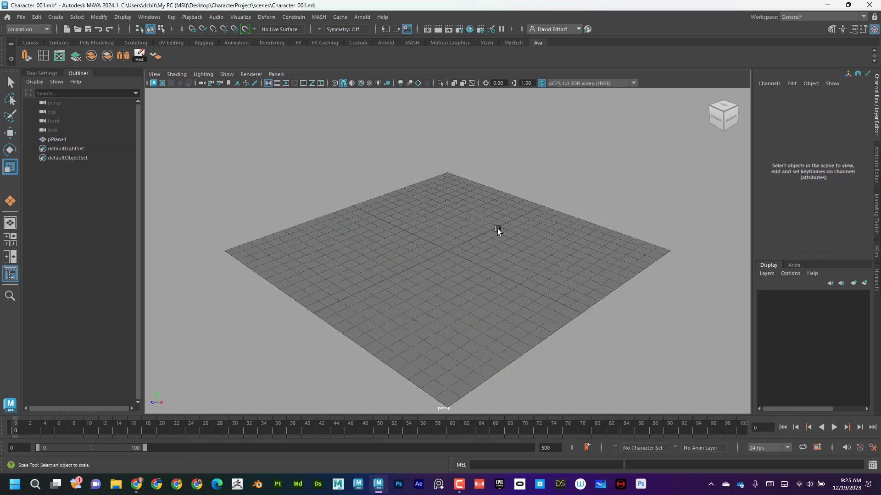
Step: Stand the plane upright by setting its X rotation to 90 degrees
{"action": "left_click", "coordinate": [464, 243]}
{"action": "left_click", "coordinate": [10, 151]}
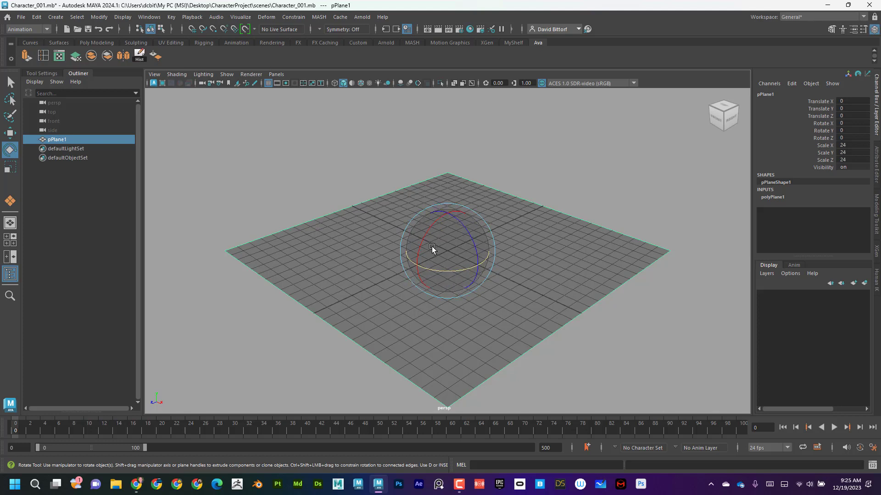
{"action": "left_click_drag", "start_coordinate": [428, 229], "coordinate": [454, 246]}
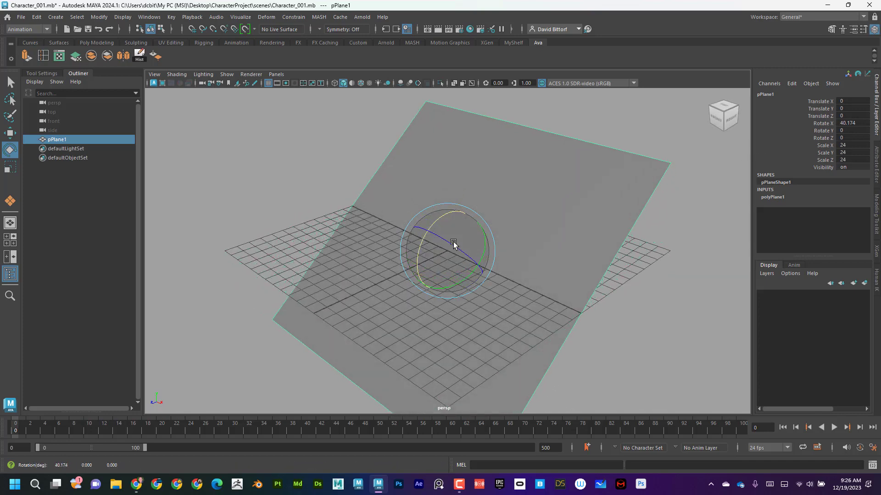
{"action": "left_click", "coordinate": [854, 123]}
{"action": "left_click", "coordinate": [853, 123]}
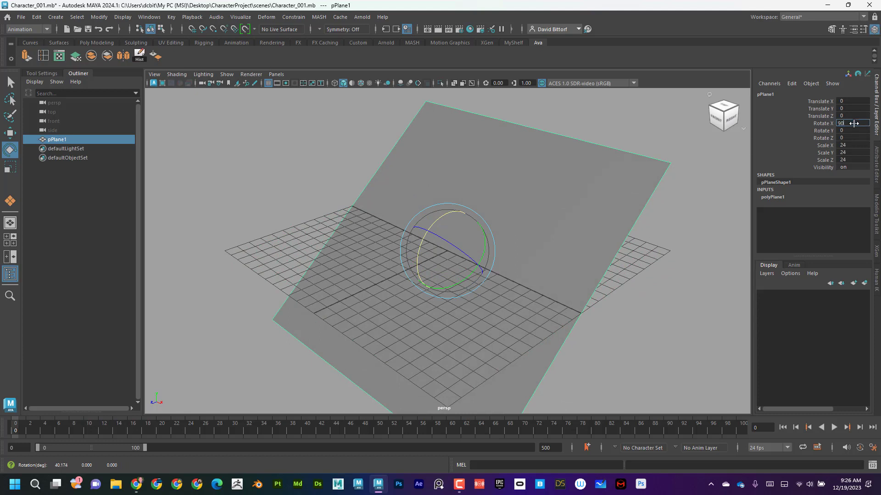
{"action": "key", "text": "Return"}
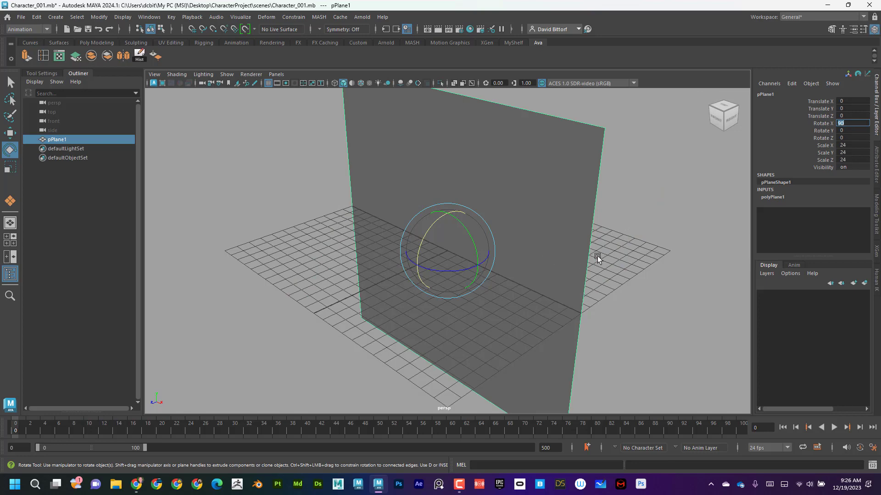
Step: Raise the upright plane about 11.95 in Y onto the grid and move it to the back edge at about -12.04 in Z
{"action": "right_click_drag", "start_coordinate": [601, 253], "coordinate": [508, 244], "text": "alt"}
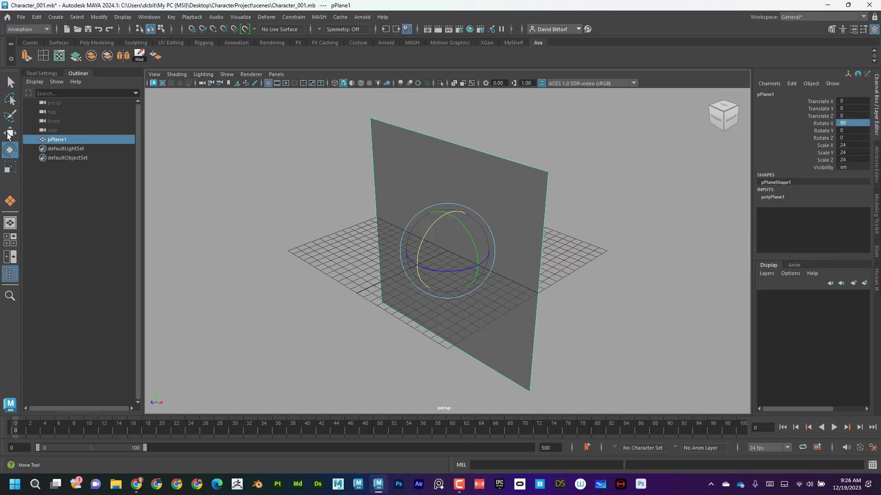
{"action": "left_click", "coordinate": [10, 134]}
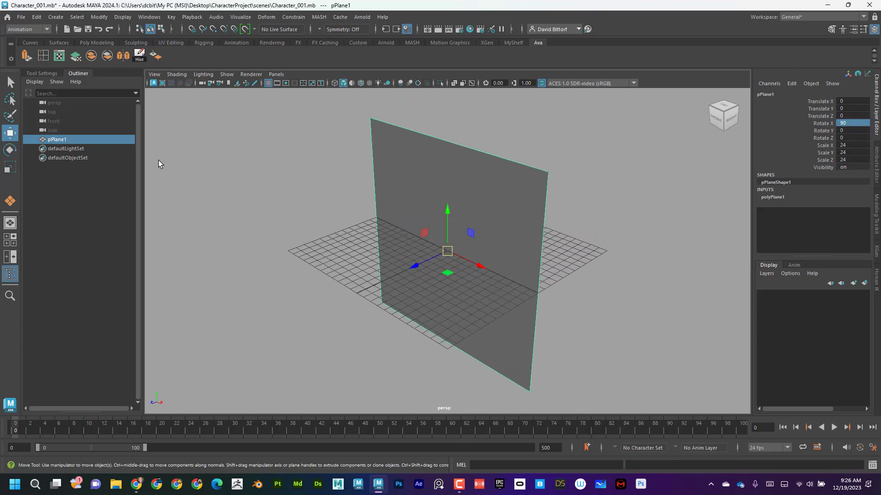
{"action": "left_click_drag", "start_coordinate": [449, 209], "coordinate": [449, 92]}
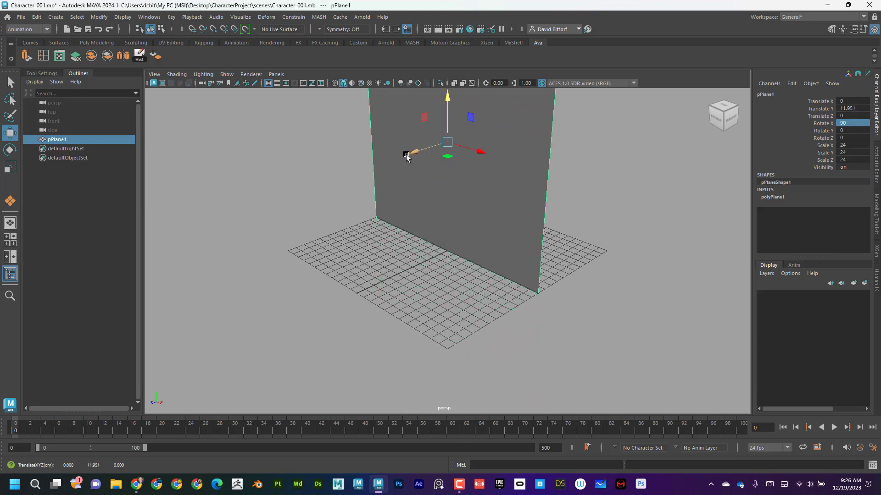
{"action": "left_click_drag", "start_coordinate": [406, 157], "coordinate": [495, 128]}
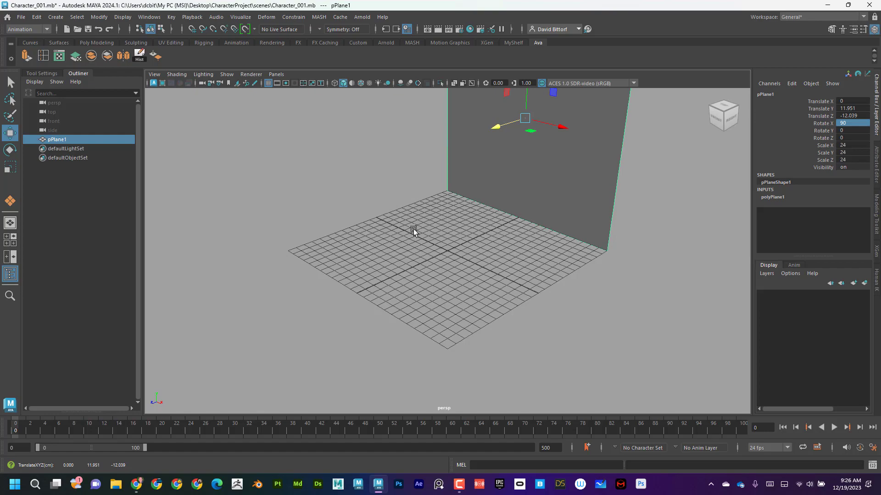
Step: Duplicate the upright plane at the back of the grid
{"action": "left_click_drag", "start_coordinate": [413, 229], "coordinate": [407, 257], "text": "alt"}
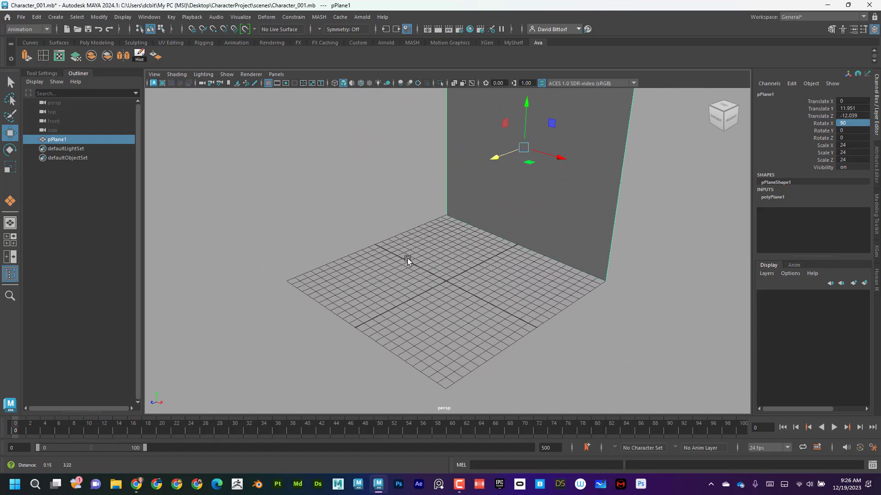
{"action": "middle_click_drag", "start_coordinate": [407, 258], "coordinate": [443, 281], "text": "alt"}
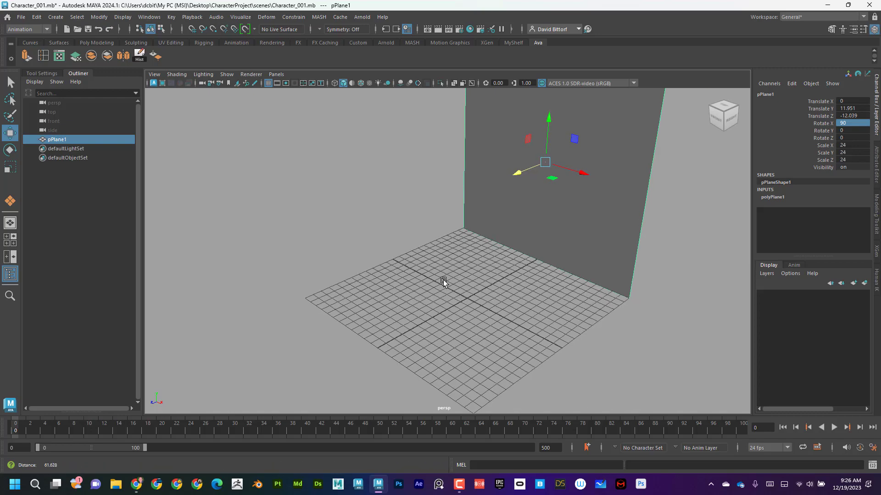
{"action": "right_click_drag", "start_coordinate": [443, 282], "coordinate": [379, 284], "text": "alt"}
{"action": "left_click_drag", "start_coordinate": [379, 285], "coordinate": [424, 315], "text": "alt"}
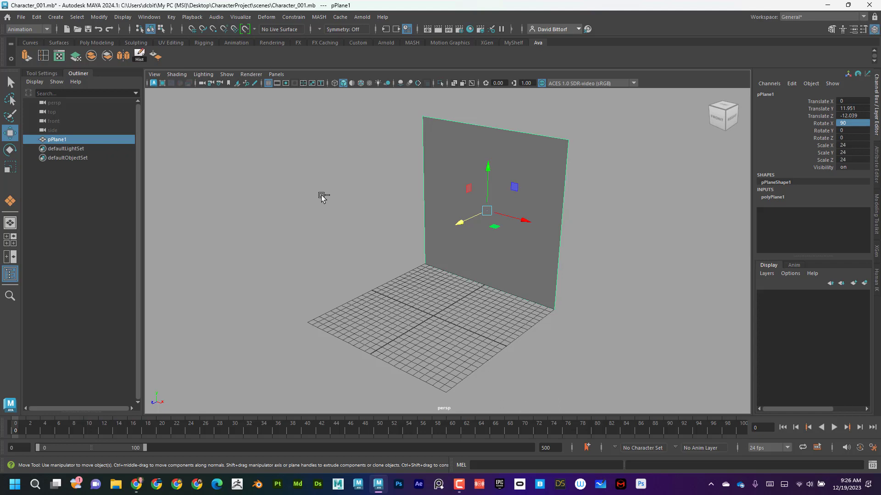
{"action": "key", "text": "ctrl+d"}
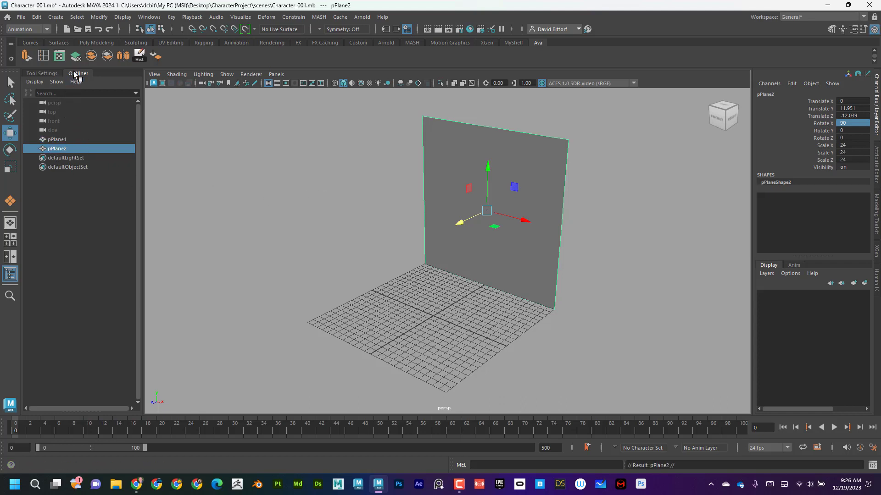
{"action": "left_click", "coordinate": [149, 17]}
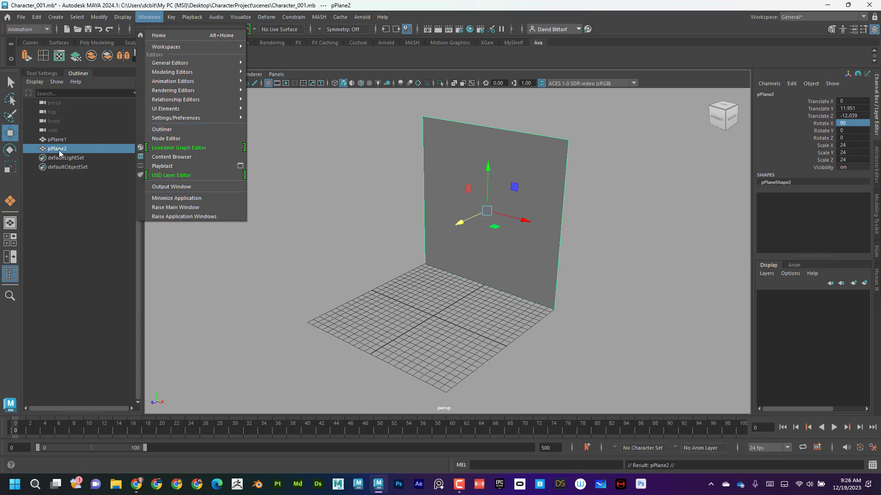
Step: Turn the duplicated plane perpendicular to the original by setting its Y rotation to 90 degrees
{"action": "left_click", "coordinate": [9, 153]}
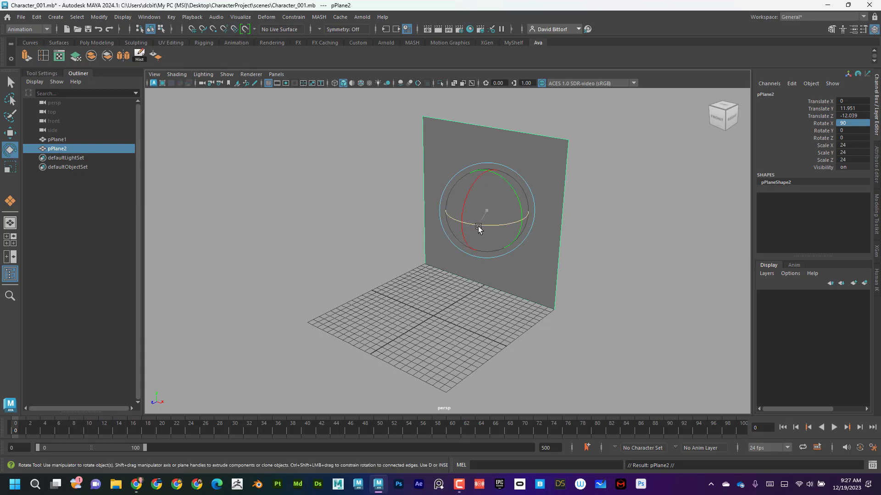
{"action": "left_click_drag", "start_coordinate": [478, 229], "coordinate": [529, 218]}
{"action": "double_click", "coordinate": [855, 131]}
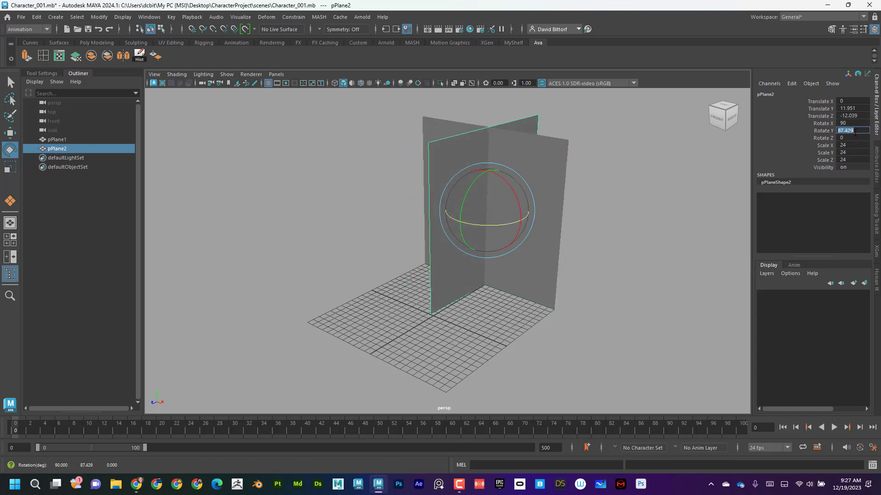
{"action": "key", "text": "Return"}
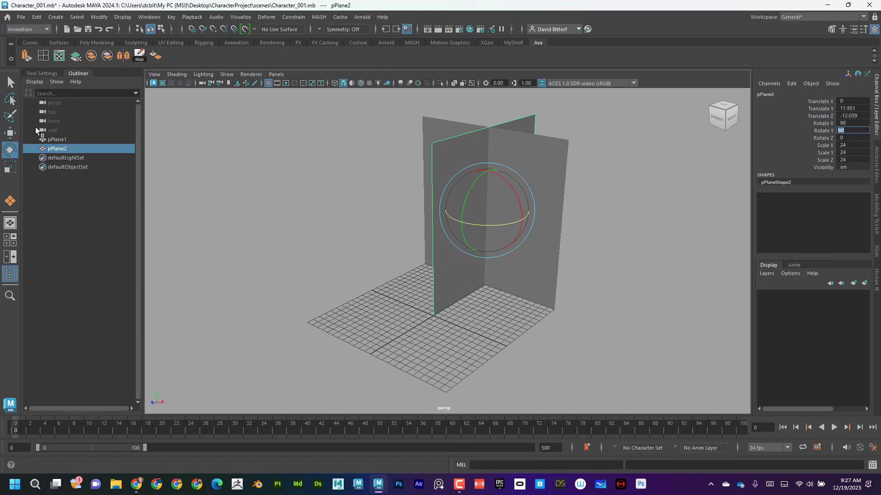
Step: Move the duplicated plane to the grid's negative X edge, at about -12.24 in X and -0.14 in Z, forming a corner with the original
{"action": "key", "text": "w"}
{"action": "left_click_drag", "start_coordinate": [540, 228], "coordinate": [454, 202]}
{"action": "left_click_drag", "start_coordinate": [396, 207], "coordinate": [334, 226]}
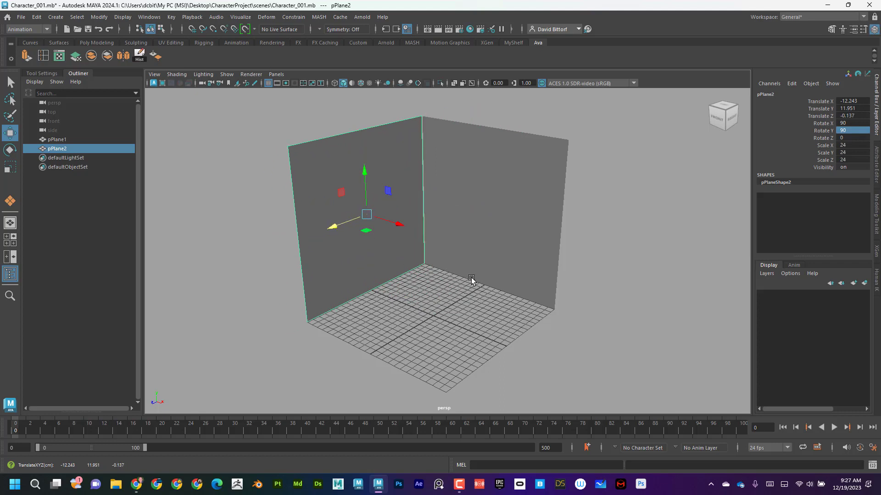
{"action": "left_click_drag", "start_coordinate": [471, 291], "coordinate": [486, 315], "text": "alt"}
{"action": "middle_click_drag", "start_coordinate": [485, 314], "coordinate": [469, 284], "text": "alt"}
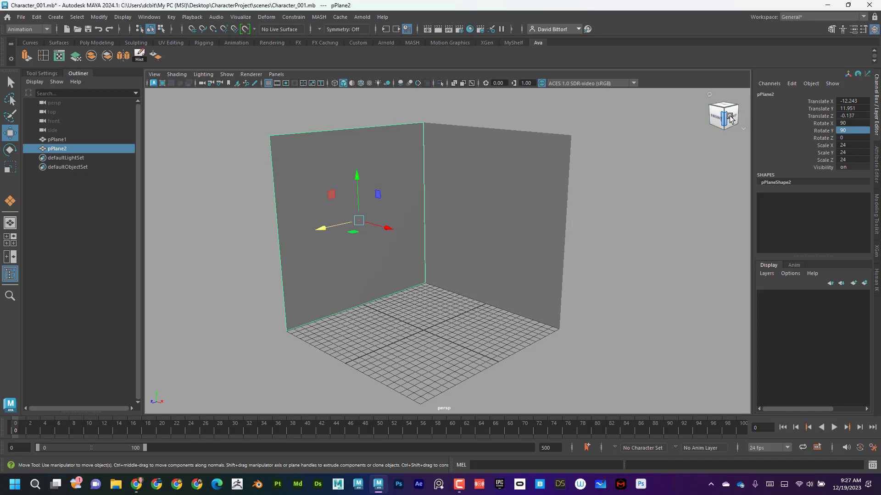
{"action": "left_click_drag", "start_coordinate": [651, 239], "coordinate": [707, 227], "text": "alt"}
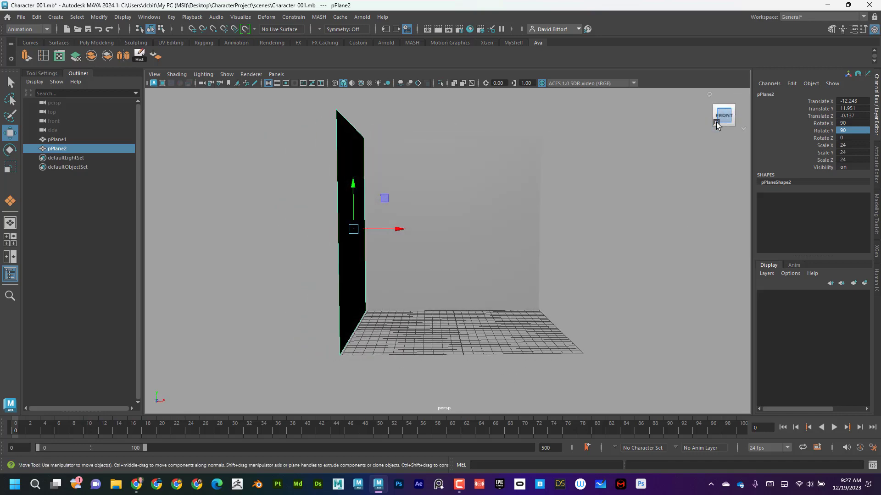
Step: Rename the upright plane at the back edge of the grid as FrontImagePlane
{"action": "left_click_drag", "start_coordinate": [679, 299], "coordinate": [587, 293], "text": "alt"}
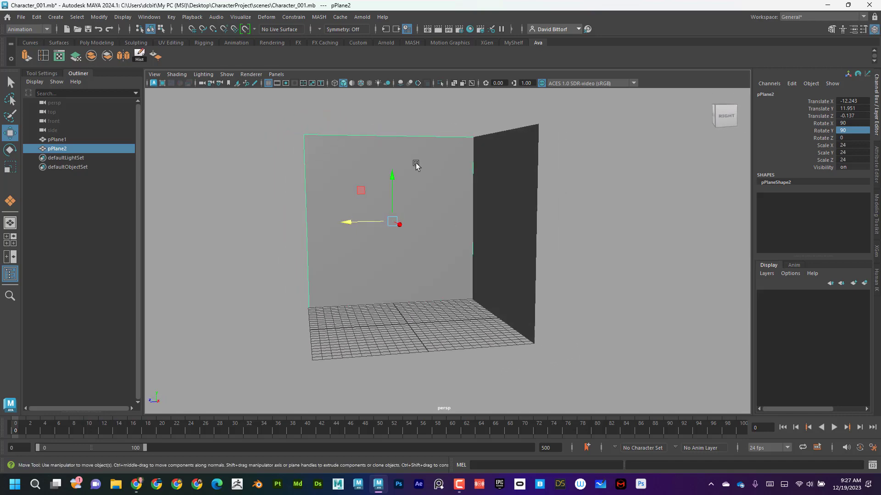
{"action": "left_click_drag", "start_coordinate": [402, 222], "coordinate": [468, 230], "text": "alt"}
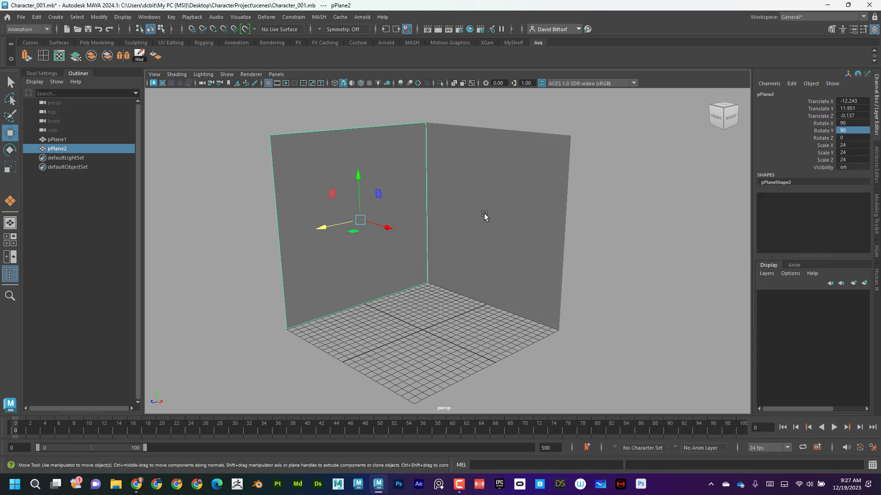
{"action": "left_click", "coordinate": [485, 211]}
{"action": "double_click", "coordinate": [57, 140]}
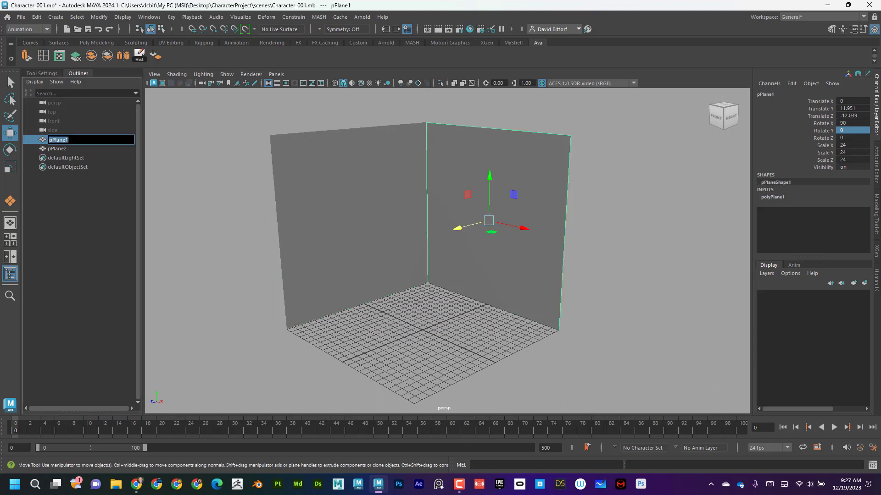
{"action": "type", "text": "FrontImagePlane"}
{"action": "key", "text": "Return"}
Step: Rename the upright plane at the grid's negative X edge as SideImagePlane
{"action": "left_click", "coordinate": [315, 197]}
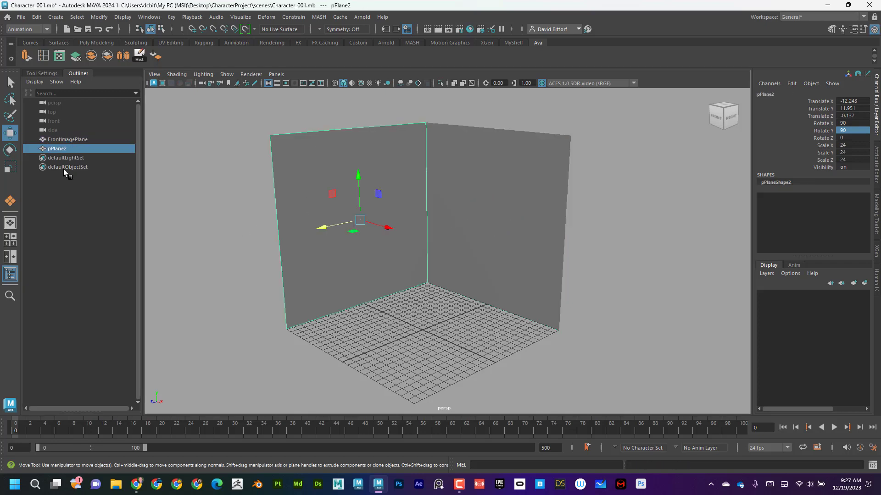
{"action": "double_click", "coordinate": [56, 148]}
{"action": "type", "text": "Si"}
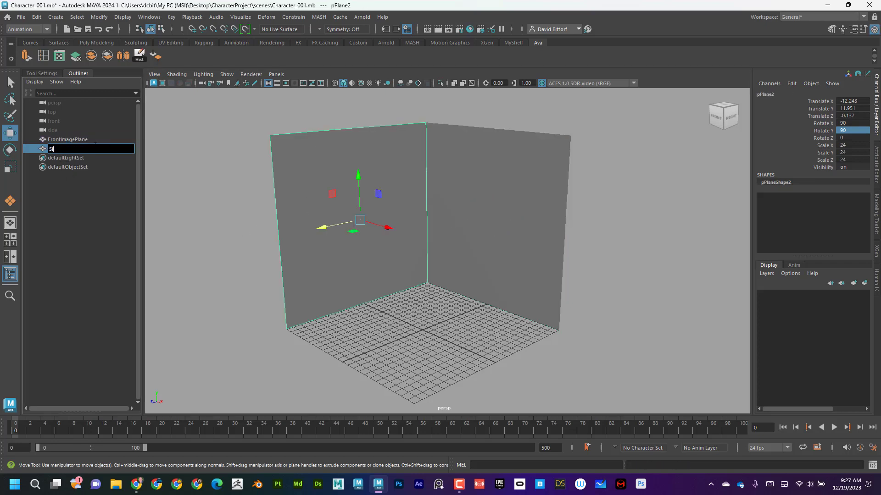
{"action": "type", "text": "deImagePlane"}
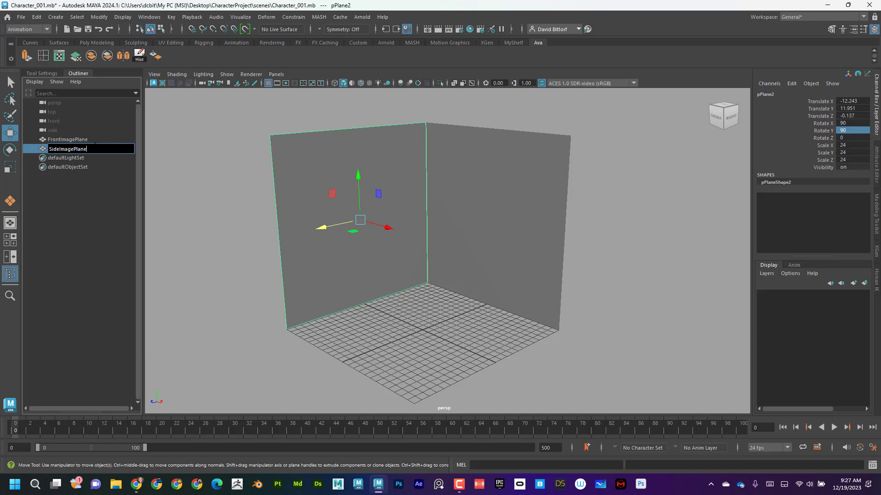
{"action": "key", "text": "Return"}
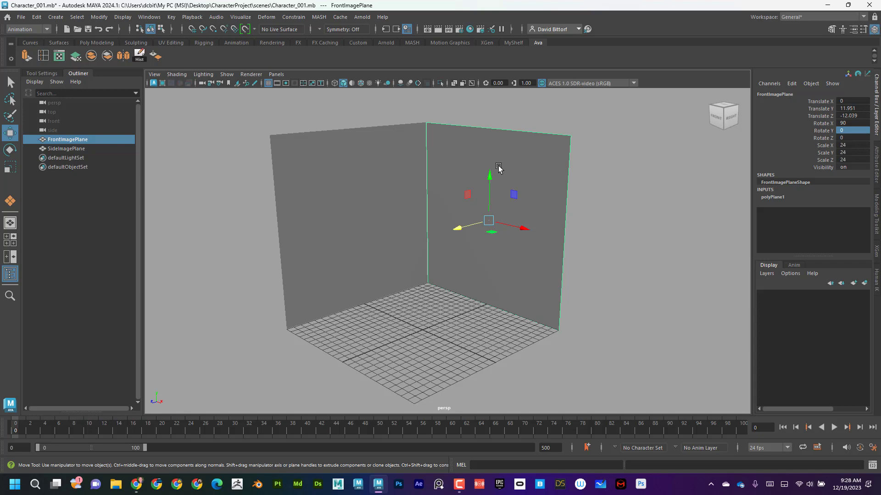
Step: Assign a new Lambert material to FrontImagePlane
{"action": "right_click", "coordinate": [499, 168]}
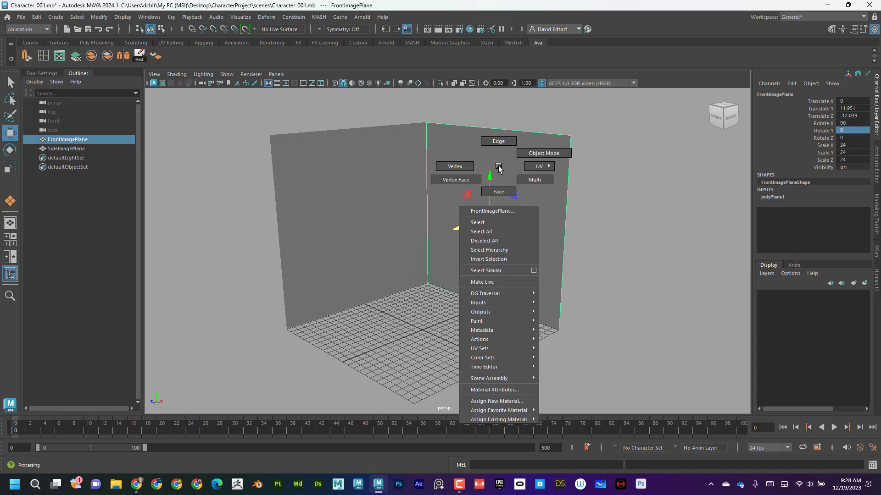
{"action": "mouse_move", "coordinate": [530, 410]}
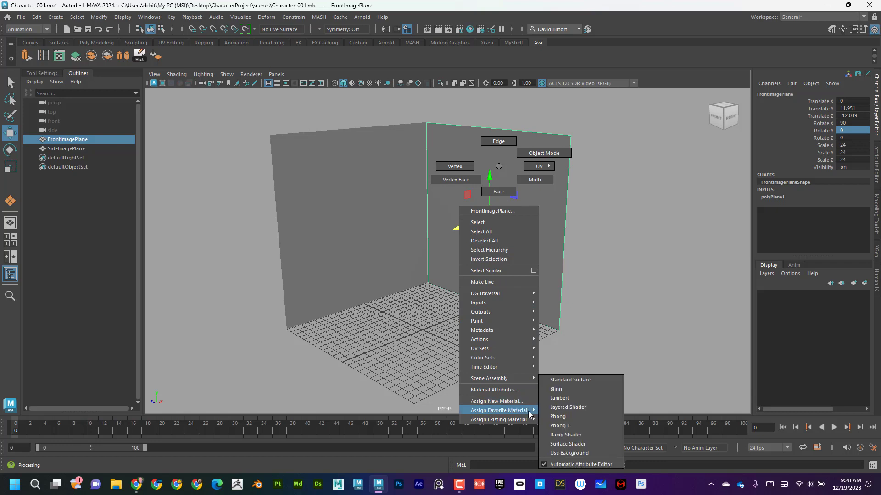
{"action": "left_click", "coordinate": [560, 398]}
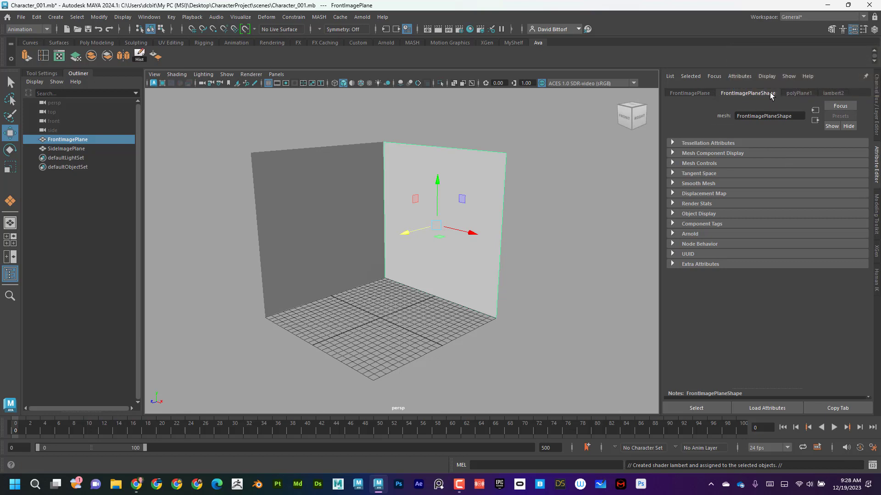
Step: Connect a File texture to the color of FrontImagePlane's Lambert material and load Front.jpg from the sourceimages folder
{"action": "left_click", "coordinate": [834, 93]}
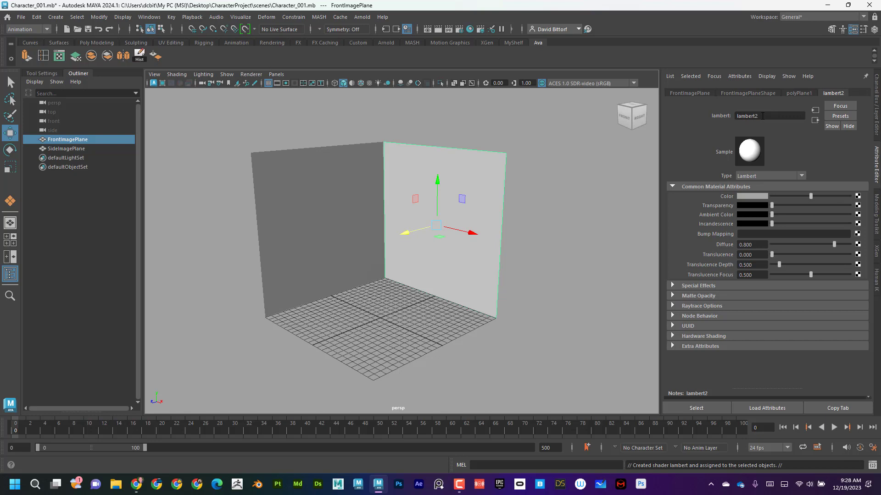
{"action": "left_click", "coordinate": [858, 197]}
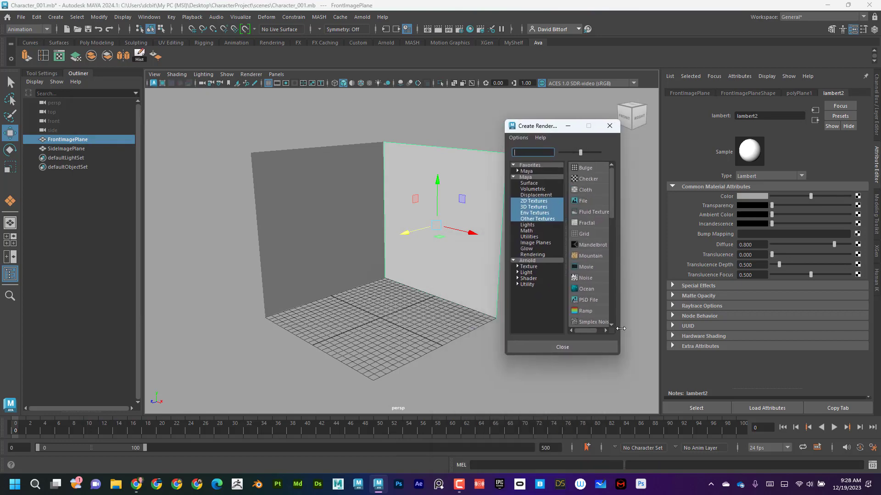
{"action": "left_click_drag", "start_coordinate": [620, 354], "coordinate": [648, 380]}
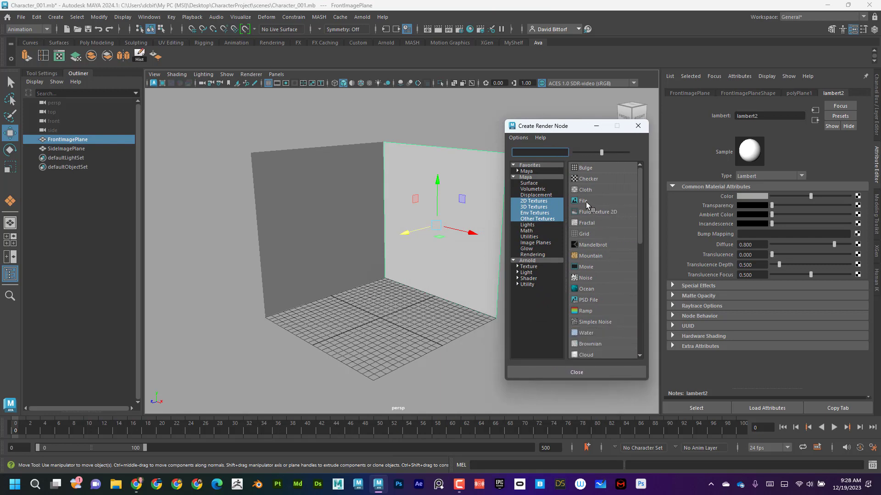
{"action": "left_click", "coordinate": [583, 201]}
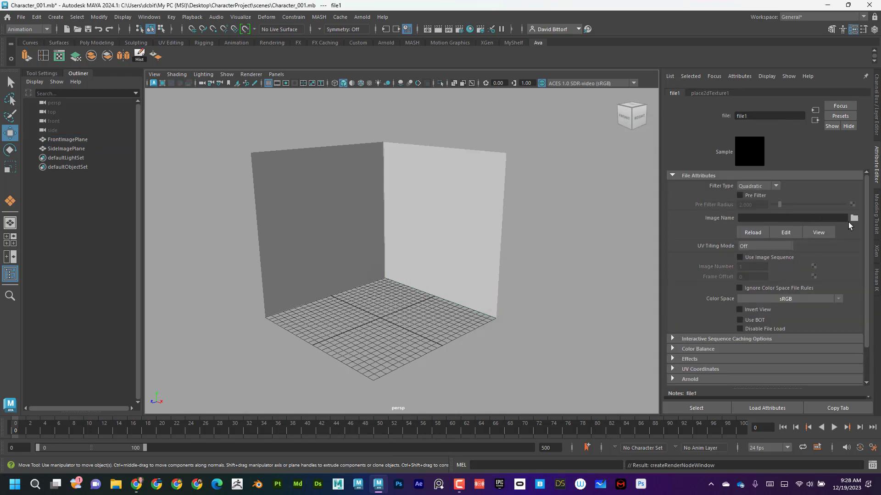
{"action": "left_click", "coordinate": [855, 217]}
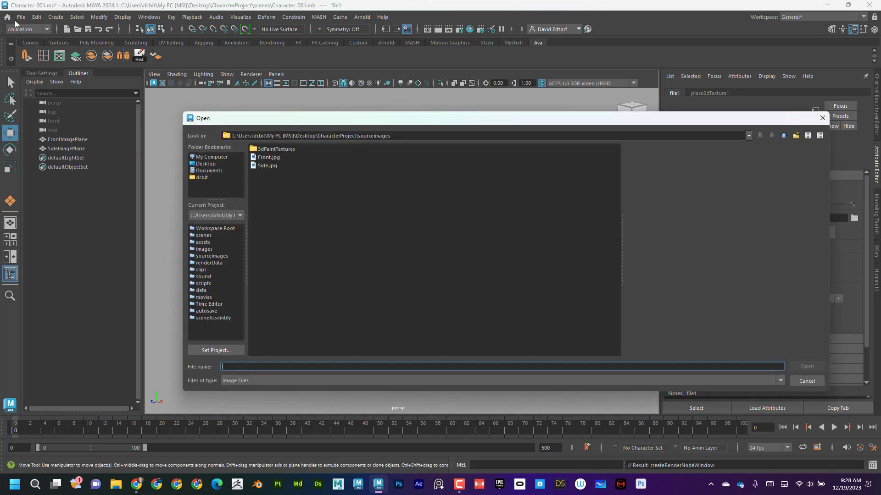
{"action": "left_click", "coordinate": [268, 158]}
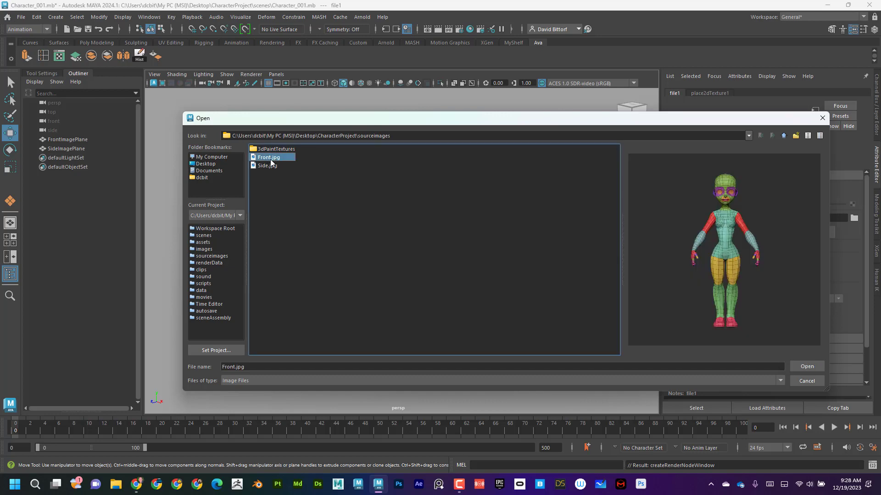
{"action": "left_click", "coordinate": [815, 367]}
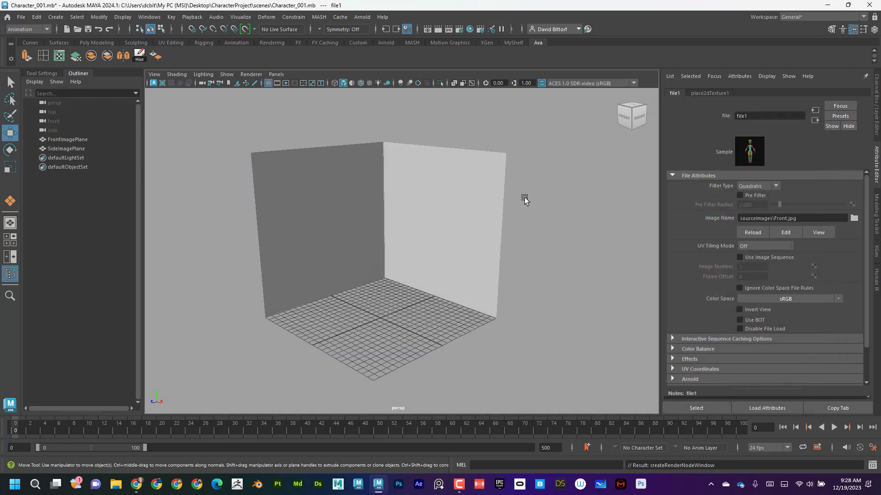
Step: Turn on textured shading in the perspective view to show the front reference image
{"action": "middle_click_drag", "start_coordinate": [737, 163], "coordinate": [450, 261]}
{"action": "mouse_move", "coordinate": [417, 235]}
{"action": "middle_mouse_down"}
{"action": "mouse_move", "coordinate": [448, 241]}
{"action": "mouse_move", "coordinate": [470, 221]}
{"action": "mouse_move", "coordinate": [573, 237]}
{"action": "middle_mouse_up"}
{"action": "key", "text": "6"}
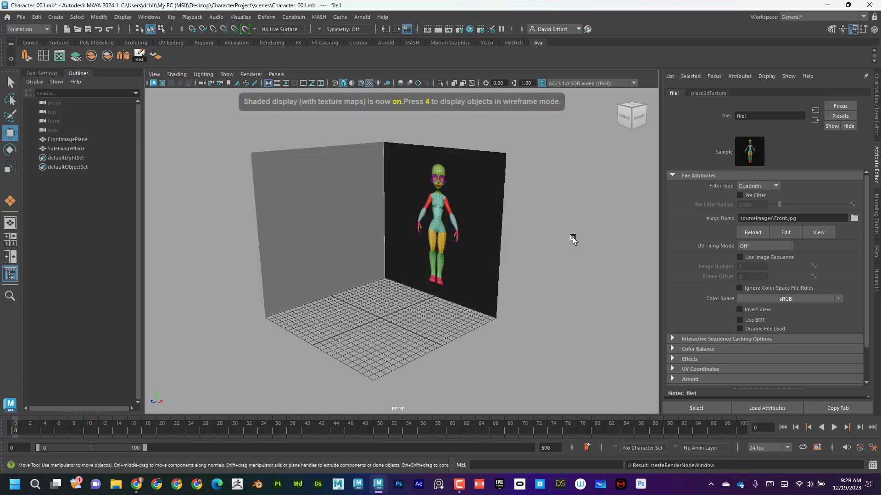
Step: Cycle the perspective view through shaded and wireframe display and return to textured shading
{"action": "key", "text": "5"}
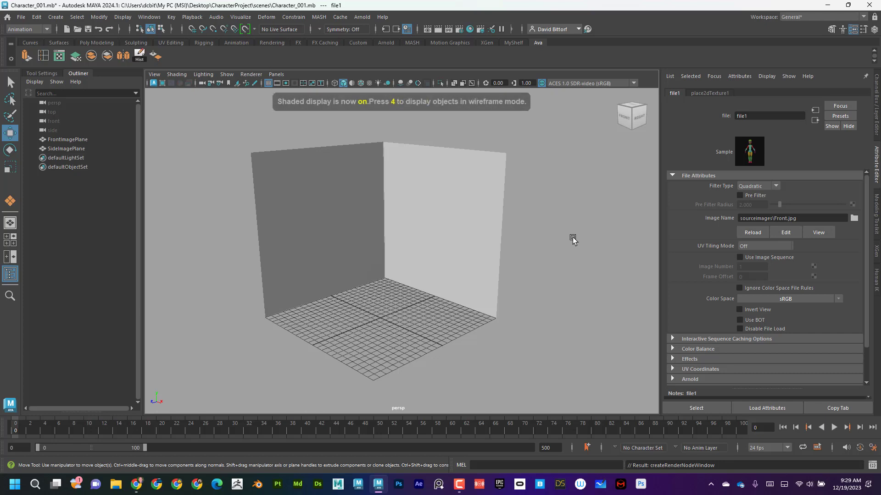
{"action": "key", "text": "4"}
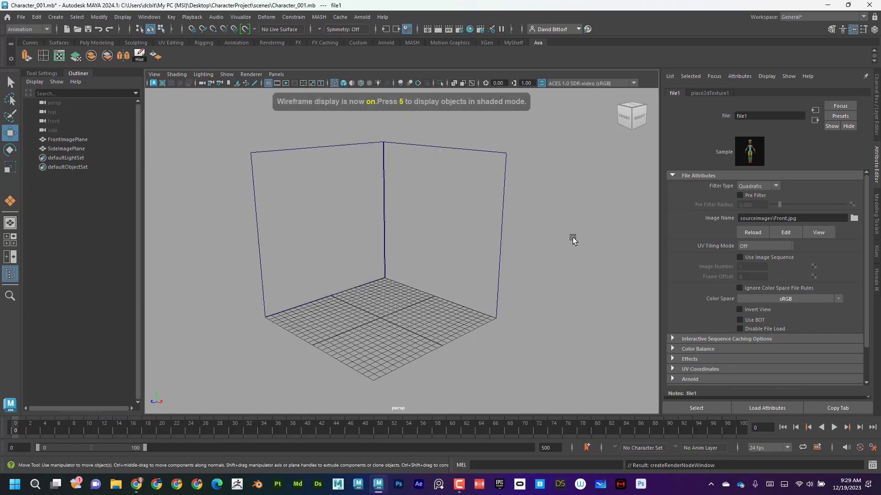
{"action": "key", "text": "5"}
{"action": "key", "text": "6"}
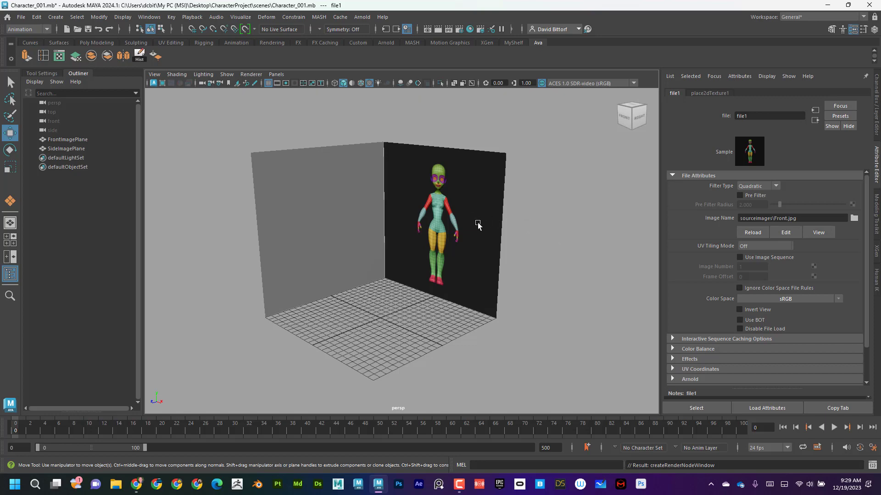
Step: Assign a new Lambert material to SideImagePlane
{"action": "left_click_drag", "start_coordinate": [433, 252], "coordinate": [470, 282], "text": "alt"}
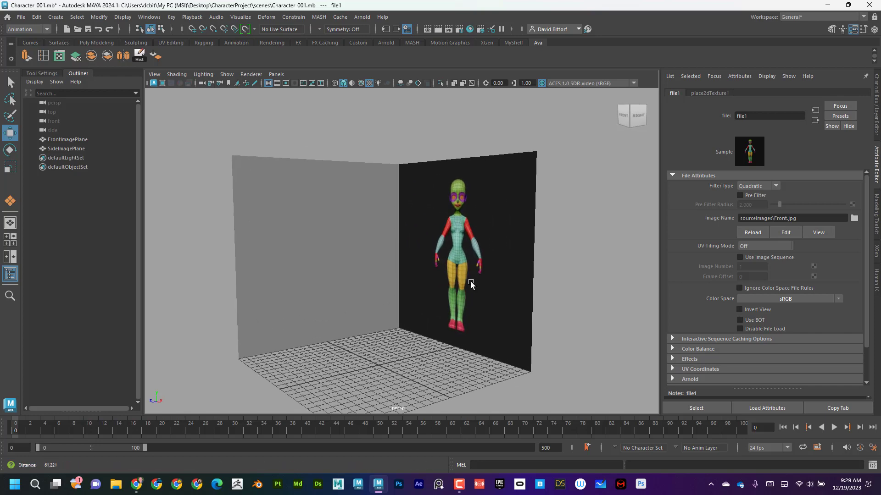
{"action": "scroll", "coordinate": [472, 282], "scroll_direction": "up", "scroll_amount": 3}
{"action": "scroll", "coordinate": [472, 277], "scroll_direction": "up", "scroll_amount": 3}
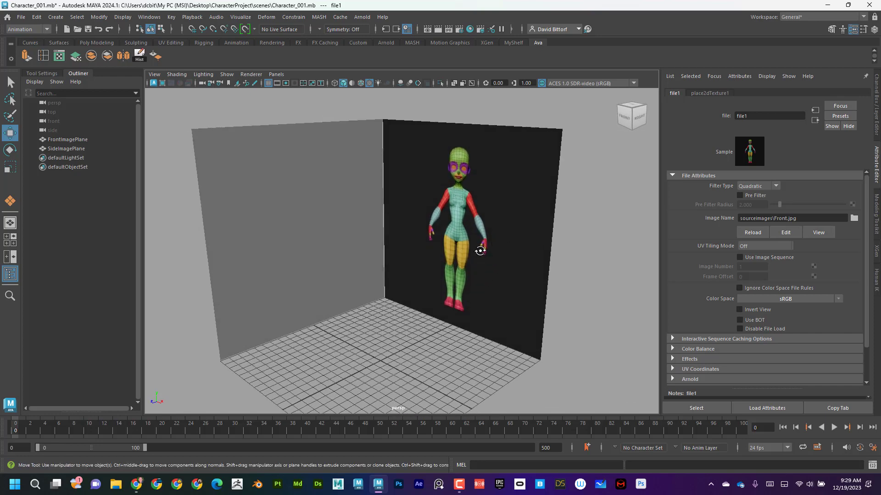
{"action": "left_click_drag", "start_coordinate": [480, 251], "coordinate": [483, 251], "text": "alt"}
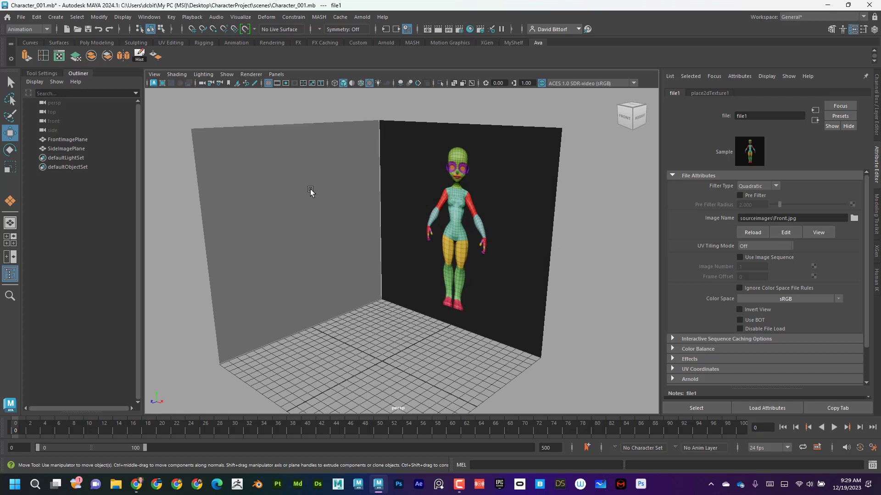
{"action": "left_click", "coordinate": [310, 190]}
{"action": "right_click", "coordinate": [310, 192]}
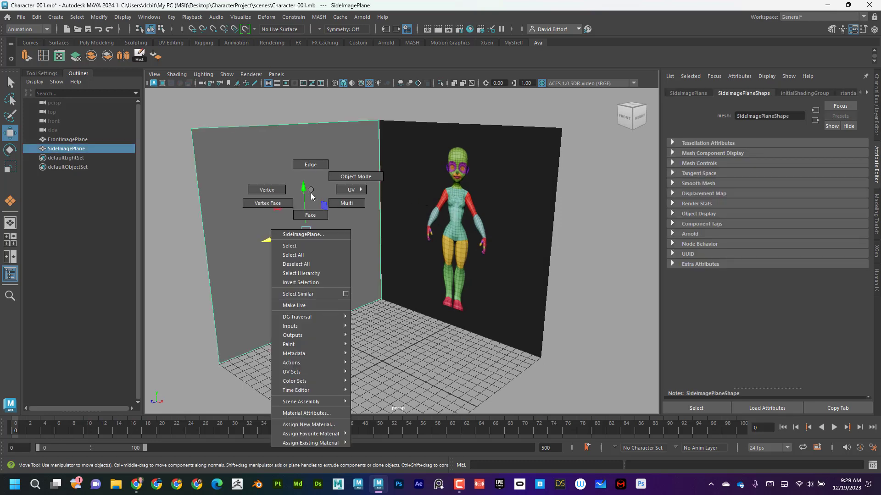
{"action": "mouse_move", "coordinate": [337, 433]}
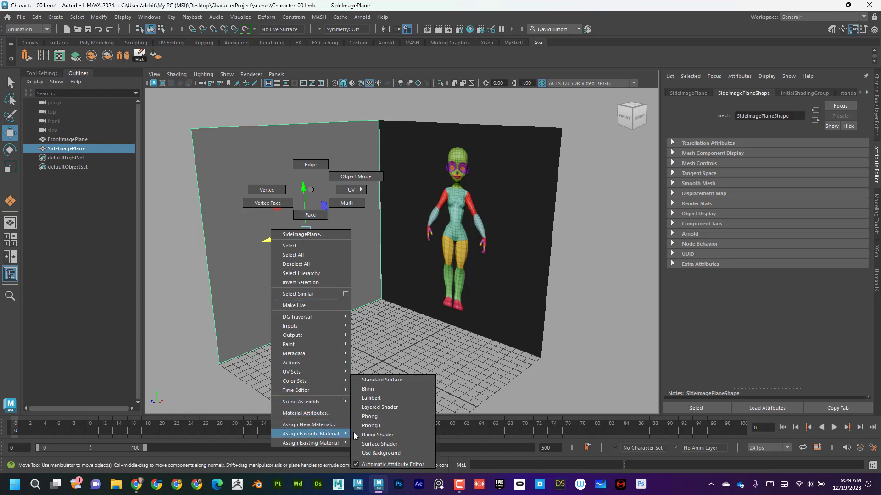
{"action": "left_click", "coordinate": [385, 400]}
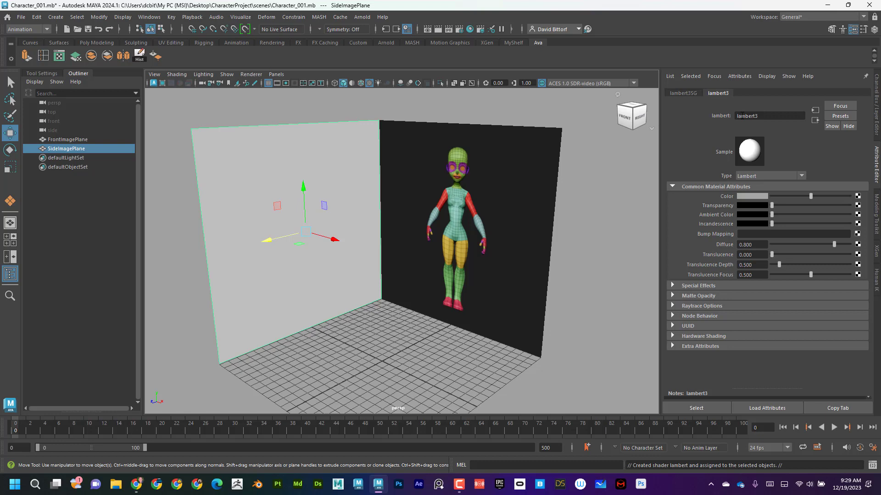
Step: Map Side.jpg from the sourceimages folder as a File texture onto the color of SideImagePlane's Lambert material, and show the Channel Box and Layer Editor
{"action": "left_click", "coordinate": [857, 196]}
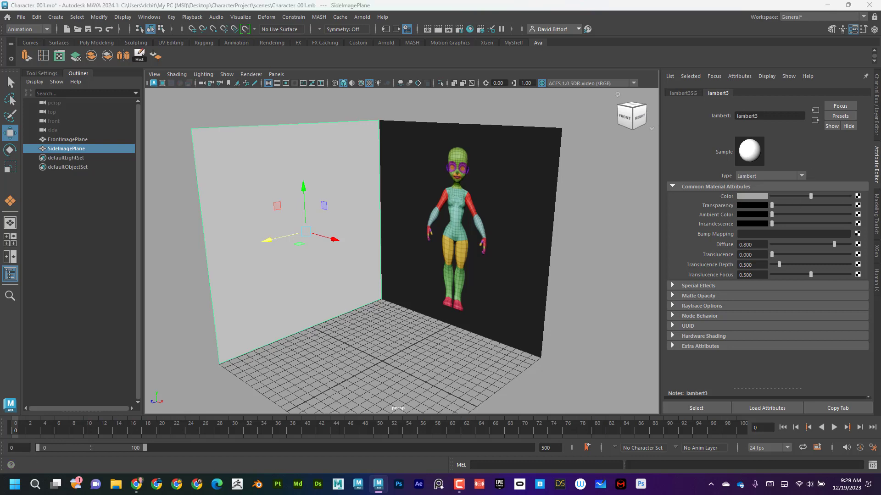
{"action": "left_click_drag", "start_coordinate": [81, 43], "coordinate": [557, 123]}
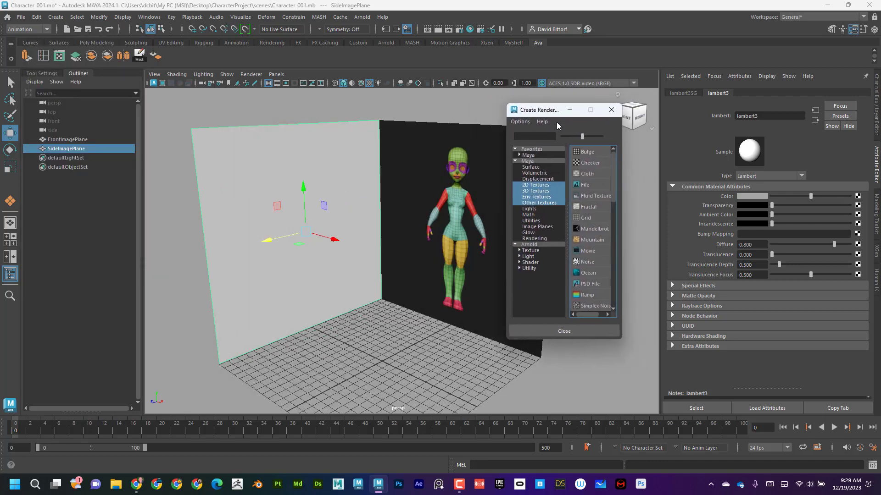
{"action": "left_click", "coordinate": [586, 185]}
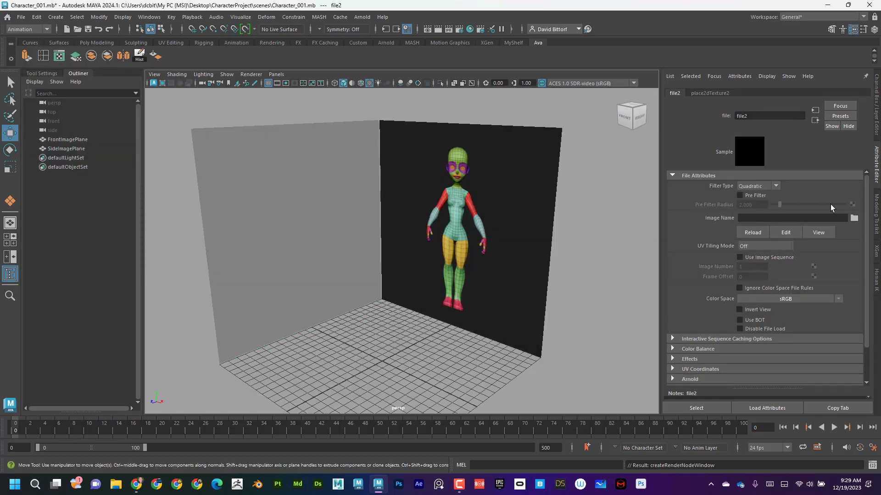
{"action": "left_click", "coordinate": [854, 219]}
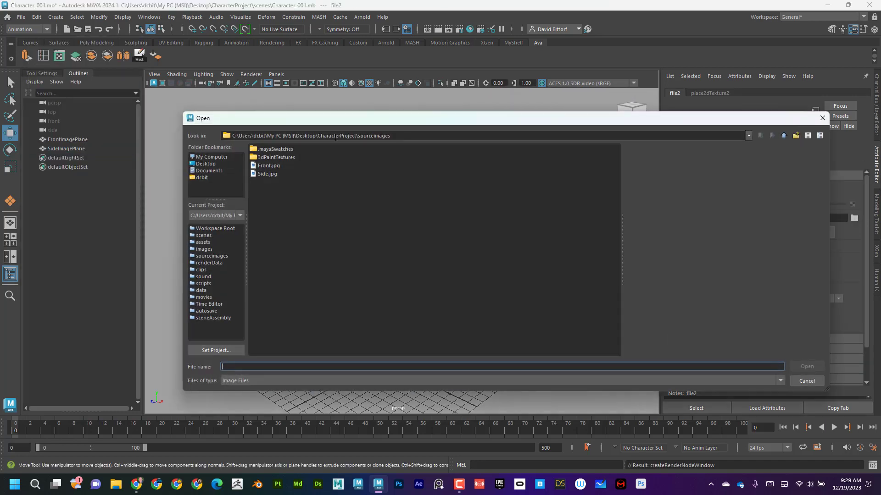
{"action": "left_click", "coordinate": [256, 174]}
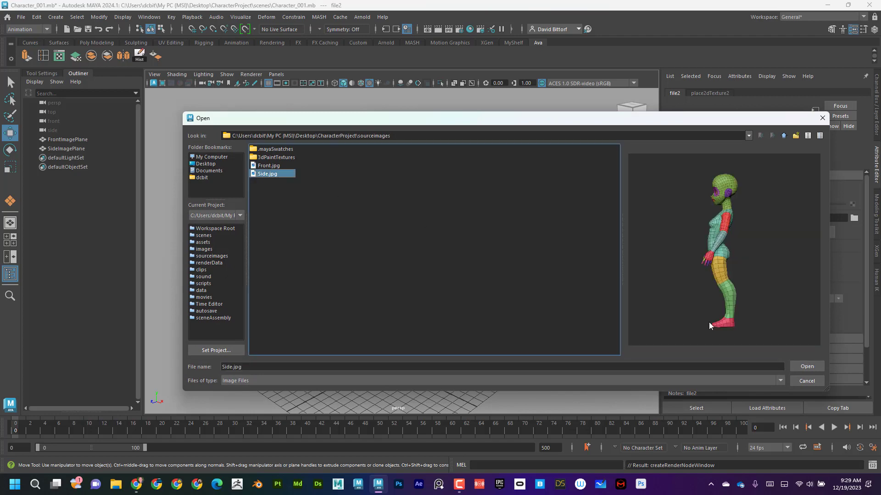
{"action": "left_click", "coordinate": [808, 367]}
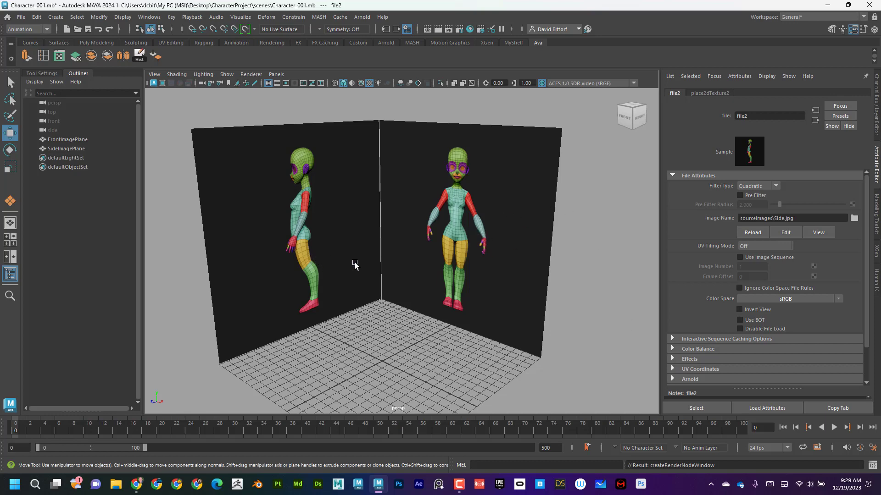
{"action": "left_click_drag", "start_coordinate": [354, 261], "coordinate": [387, 276], "text": "alt"}
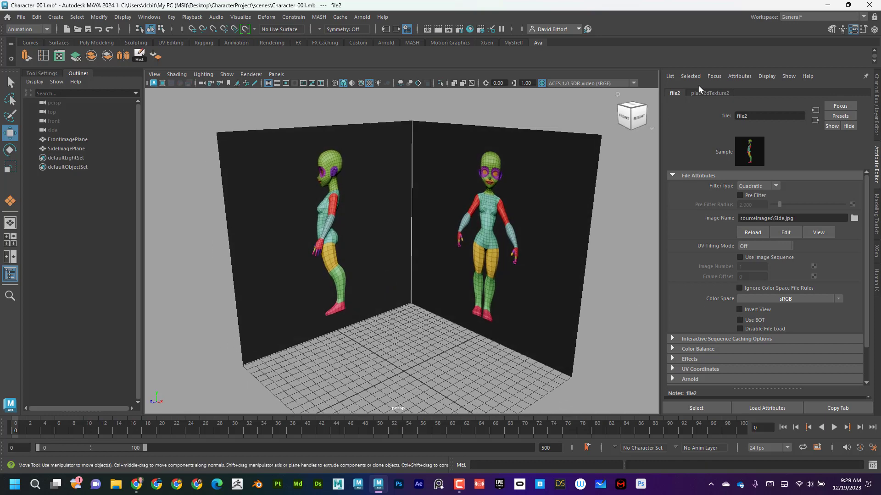
{"action": "left_click", "coordinate": [874, 29]}
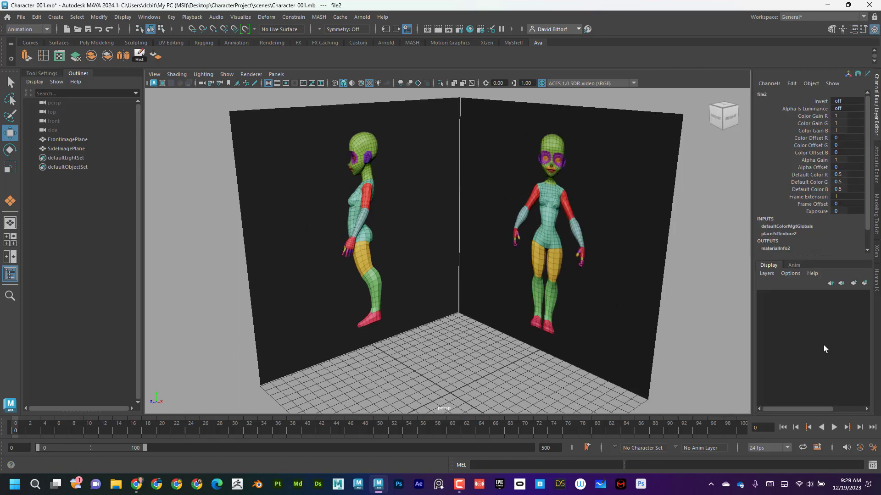
Step: Create a display layer containing SideImagePlane and FrontImagePlane, and name it ImagePlanes
{"action": "left_click", "coordinate": [370, 136]}
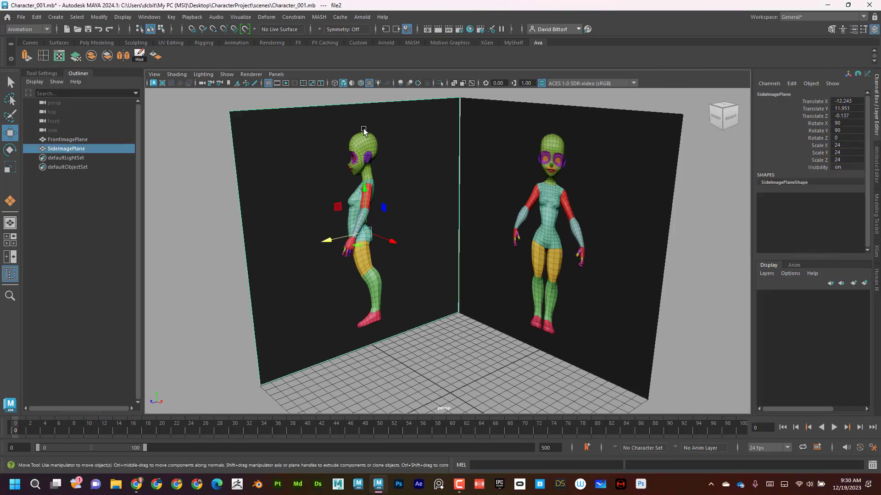
{"action": "left_click", "coordinate": [506, 157], "text": "shift"}
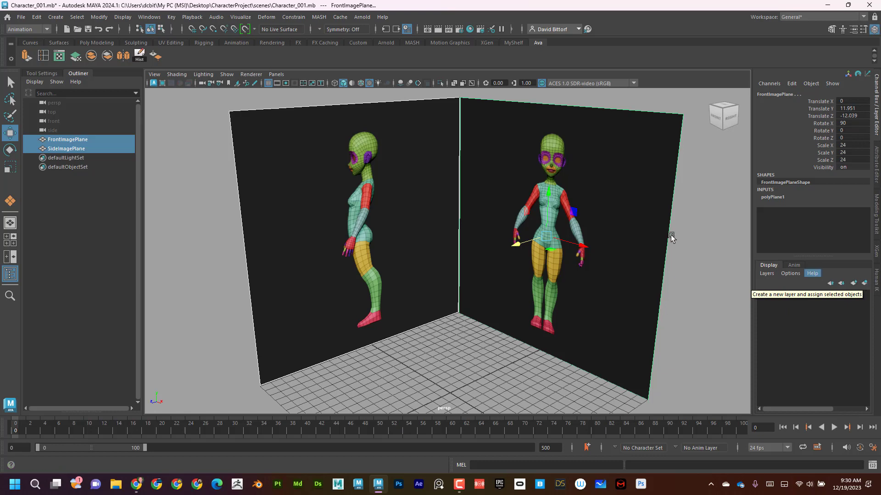
{"action": "left_click", "coordinate": [864, 283]}
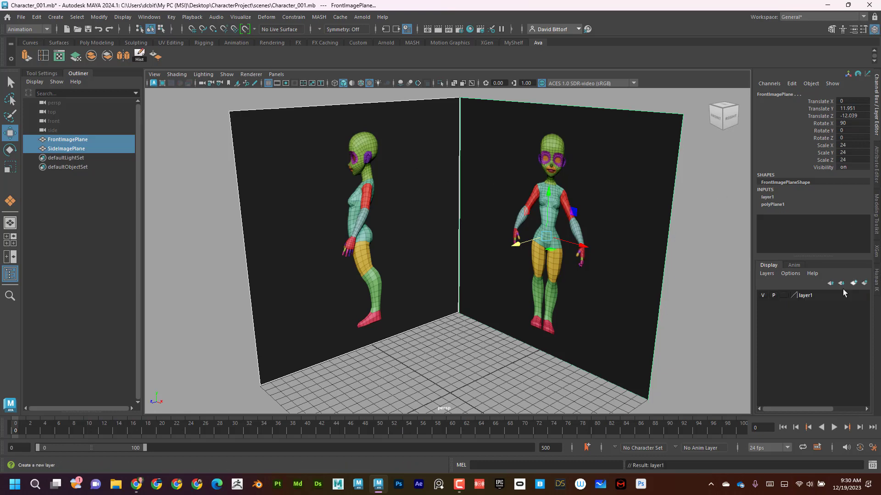
{"action": "double_click", "coordinate": [807, 295]}
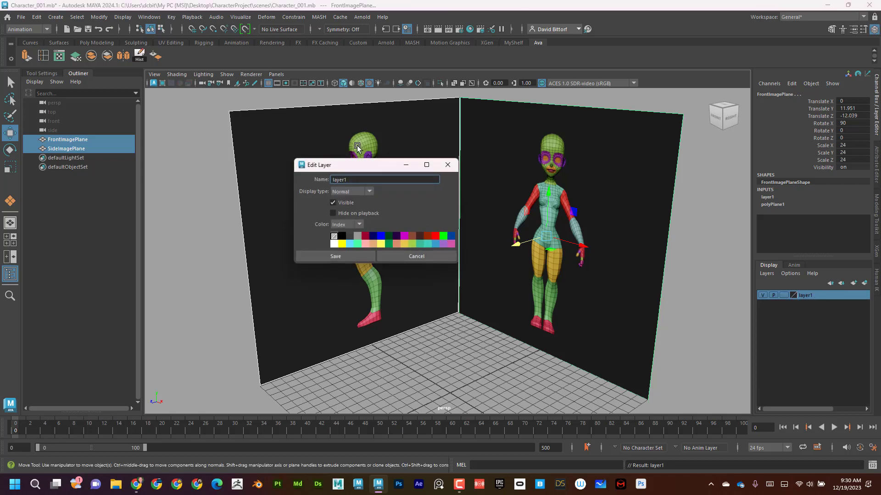
{"action": "left_click_drag", "start_coordinate": [356, 180], "coordinate": [333, 180]}
{"action": "type", "text": "imagePlanes"}
{"action": "left_click", "coordinate": [316, 256]}
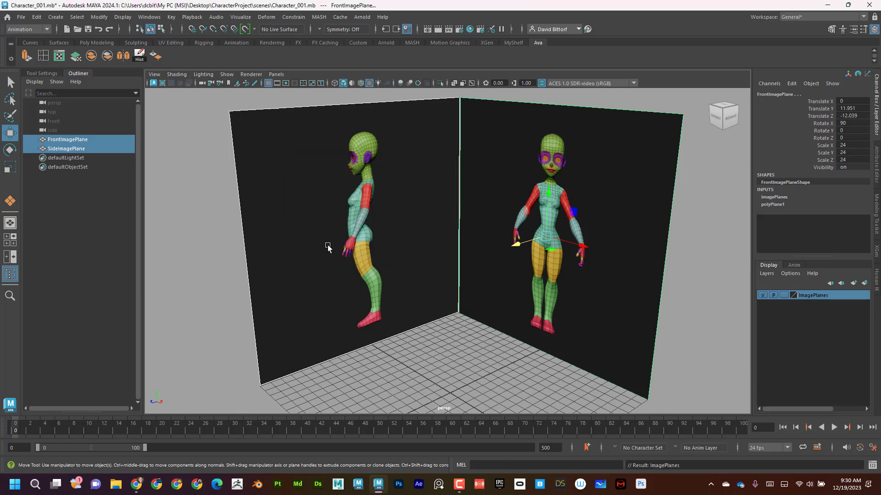
Step: Toggle the visibility of the ImagePlanes layer off and back on to test it
{"action": "left_click", "coordinate": [762, 295]}
{"action": "left_click", "coordinate": [763, 295]}
{"action": "left_click", "coordinate": [762, 295]}
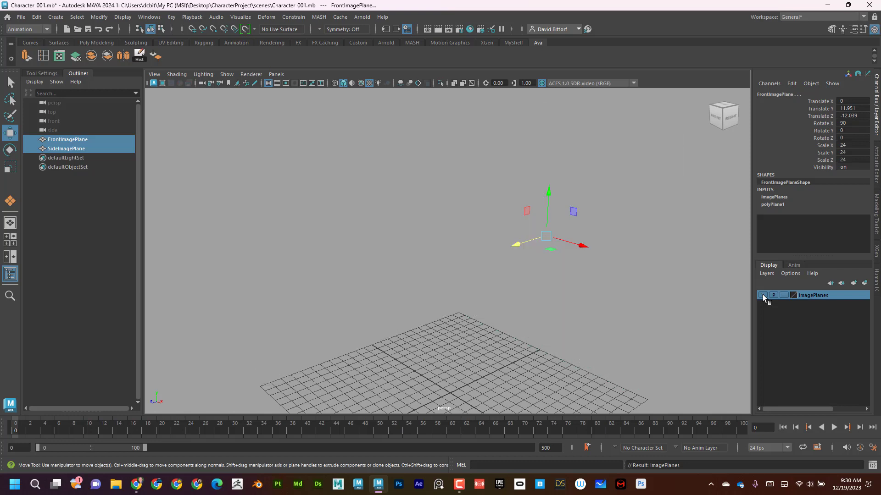
{"action": "left_click", "coordinate": [762, 295]}
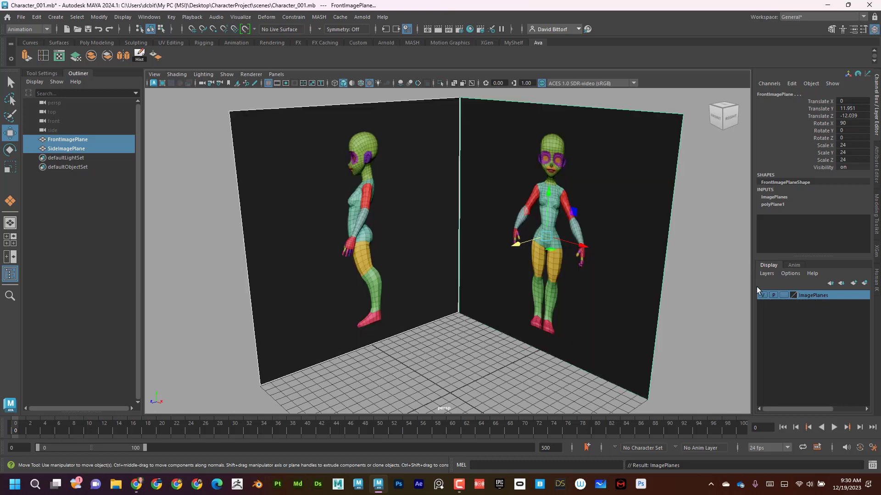
Step: Group FrontImagePlane and SideImagePlane, and name the group ImagePlanes
{"action": "left_click", "coordinate": [73, 139]}
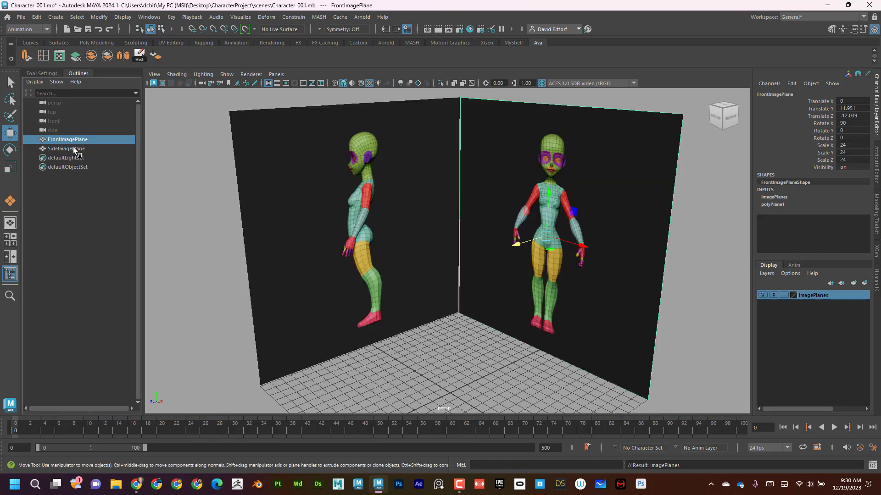
{"action": "left_click", "coordinate": [64, 148], "text": "shift"}
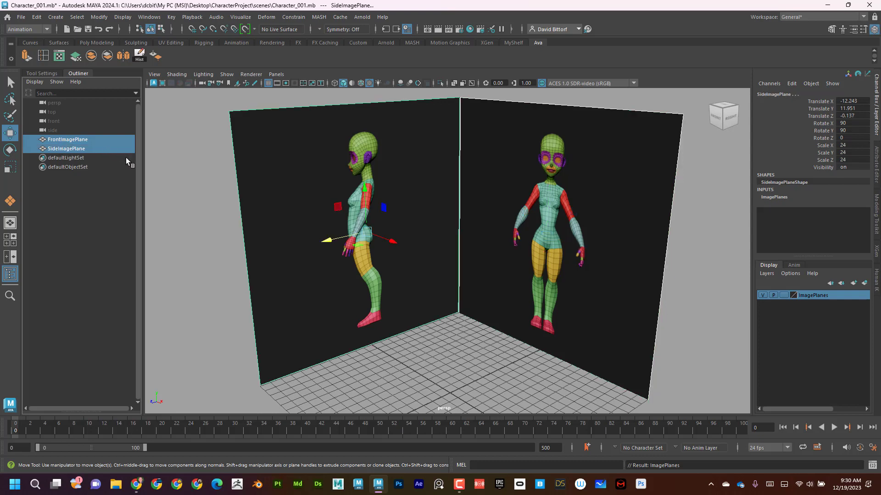
{"action": "key", "text": "ctrl+g"}
{"action": "double_click", "coordinate": [58, 140]}
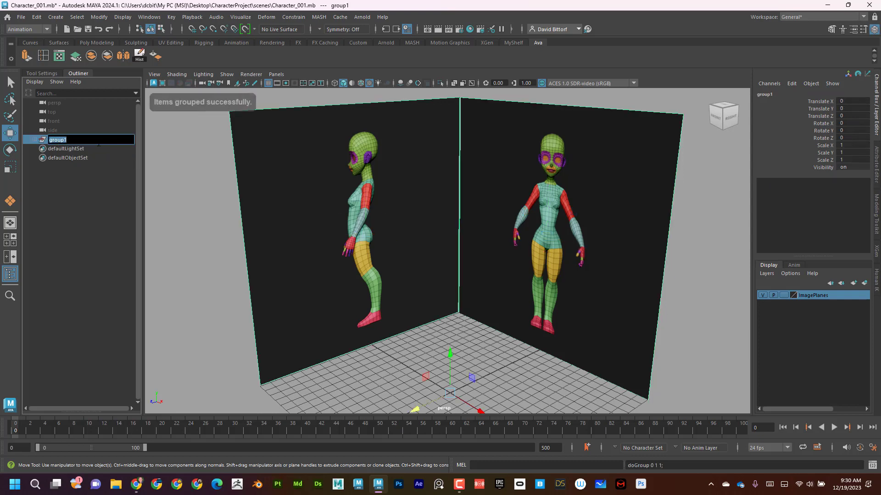
{"action": "type", "text": "ImagePla"}
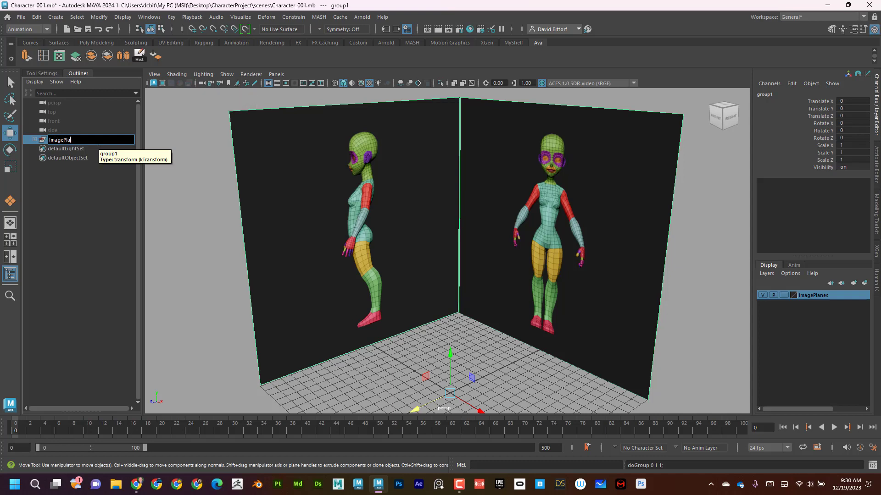
{"action": "type", "text": "nes"}
{"action": "key", "text": "Return"}
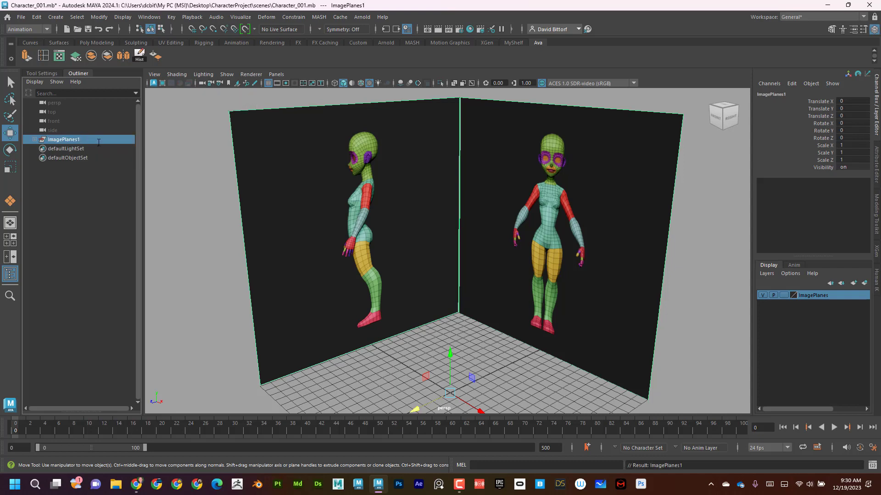
Step: Check the layer's visibility switch again with the planes grouped, and clear the selection
{"action": "left_click", "coordinate": [761, 294]}
{"action": "left_click", "coordinate": [761, 295]}
{"action": "left_click", "coordinate": [443, 337]}
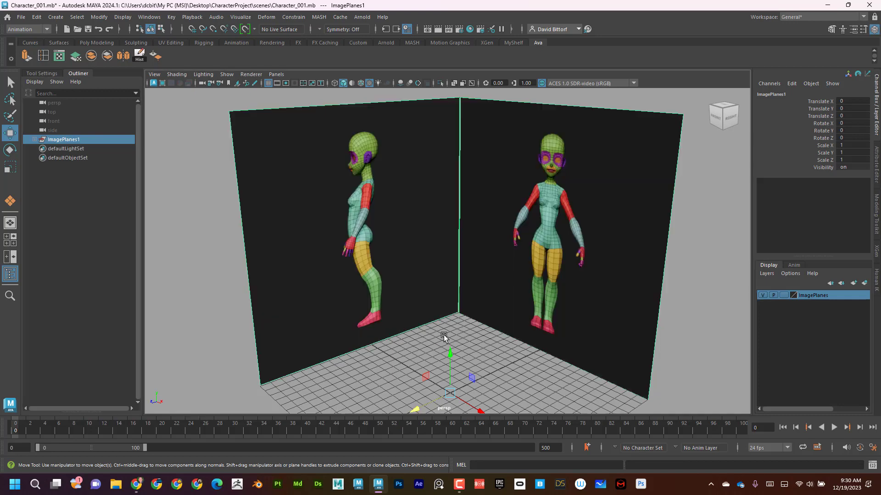
{"action": "scroll", "coordinate": [487, 326], "scroll_direction": "down", "scroll_amount": 5}
{"action": "scroll", "coordinate": [475, 309], "scroll_direction": "up", "scroll_amount": 3}
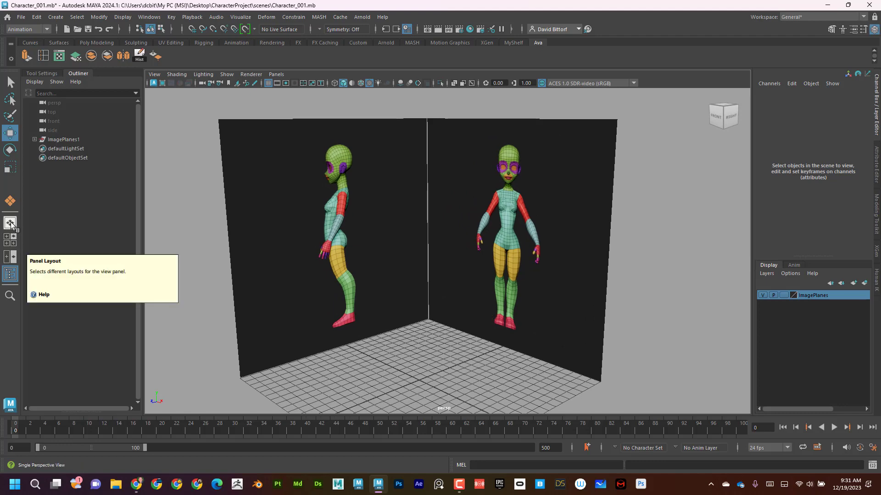
Step: Switch to the four-view layout, frame the image planes in the front and side views, and turn on textured shading in both
{"action": "left_click", "coordinate": [9, 240]}
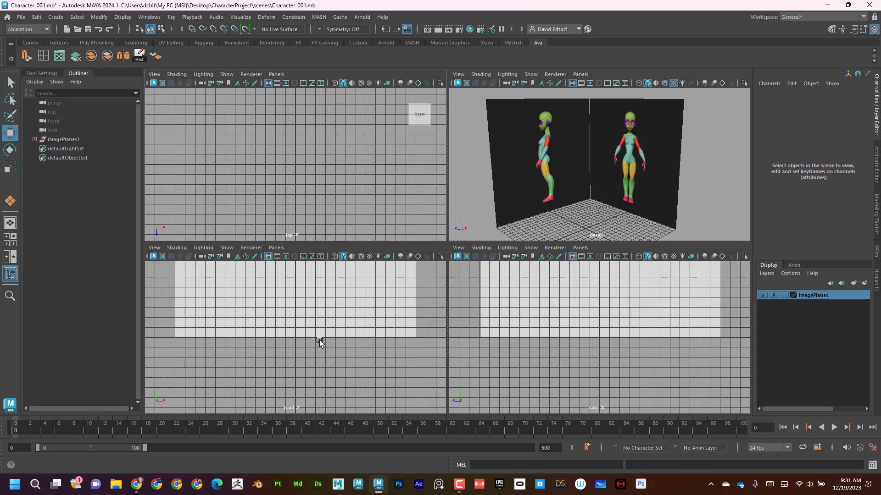
{"action": "right_click_drag", "start_coordinate": [354, 343], "coordinate": [172, 336], "text": "alt"}
{"action": "middle_click_drag", "start_coordinate": [291, 306], "coordinate": [290, 370], "text": "alt"}
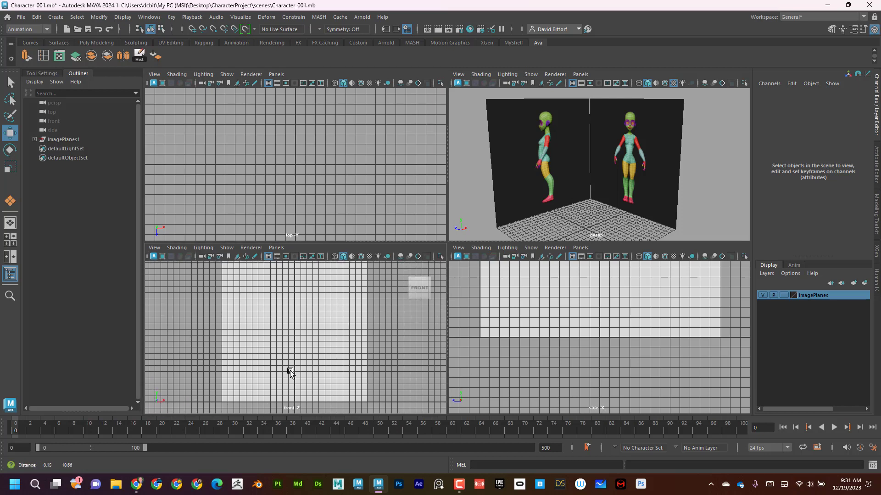
{"action": "middle_click_drag", "start_coordinate": [346, 338], "coordinate": [365, 345], "text": "alt"}
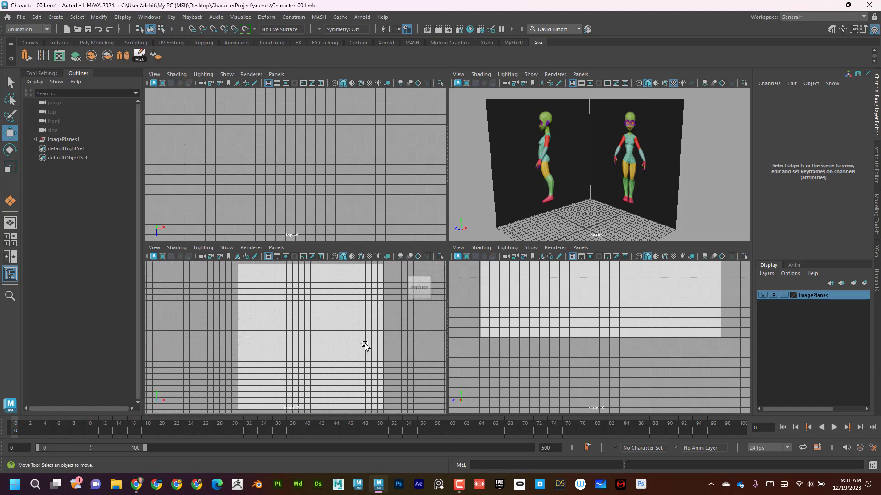
{"action": "right_click_drag", "start_coordinate": [364, 345], "coordinate": [336, 338], "text": "alt"}
{"action": "right_click_drag", "start_coordinate": [335, 337], "coordinate": [297, 353], "text": "alt"}
{"action": "mouse_move", "coordinate": [297, 353]}
{"action": "left_mouse_down", "text": "alt"}
{"action": "mouse_move", "coordinate": [329, 348]}
{"action": "mouse_move", "coordinate": [295, 343]}
{"action": "left_mouse_up", "text": "alt"}
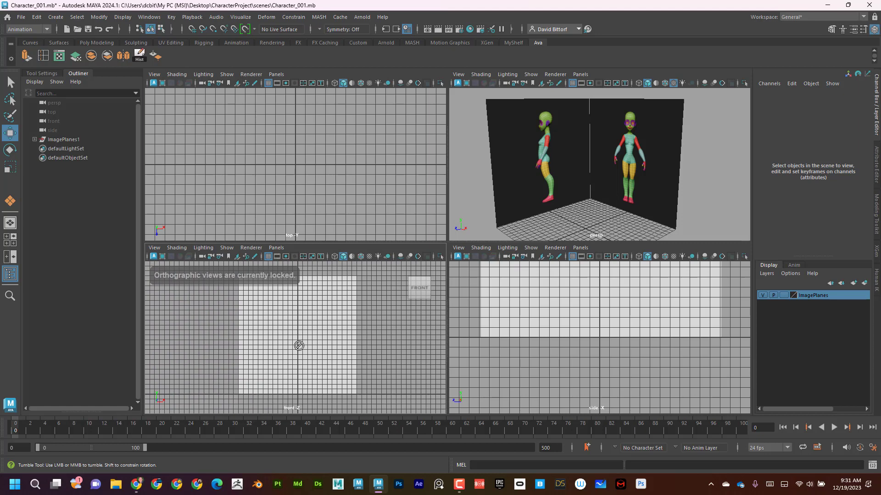
{"action": "right_click_drag", "start_coordinate": [558, 328], "coordinate": [615, 347], "text": "alt"}
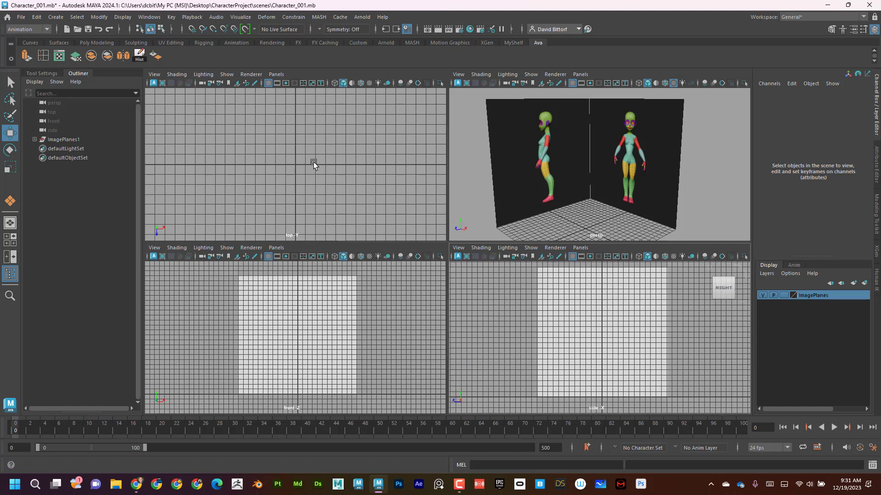
{"action": "key", "text": "6"}
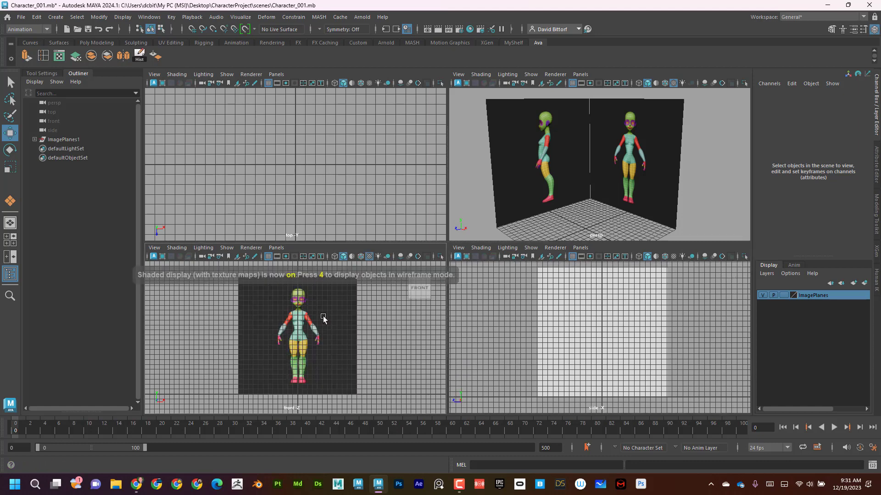
{"action": "key", "text": "6"}
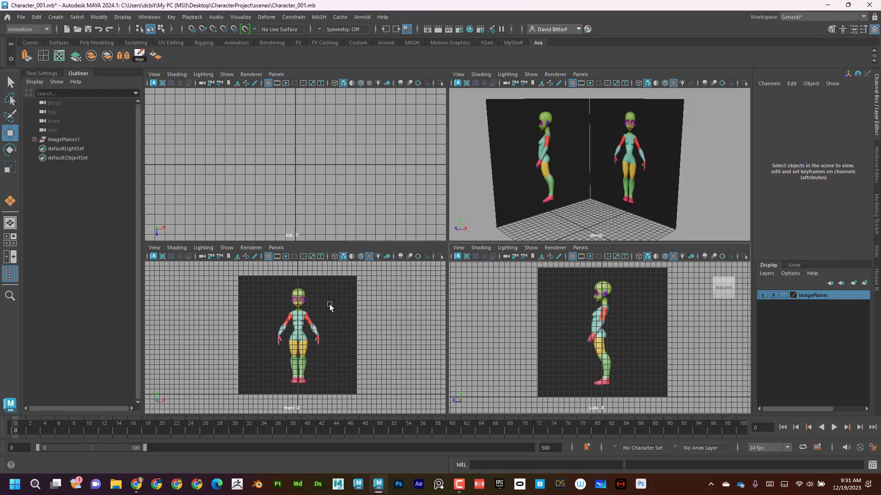
Step: In an enlarged front view, move FrontImagePlane to about -0.155 in X to center the character on the grid's middle line
{"action": "key", "text": "space"}
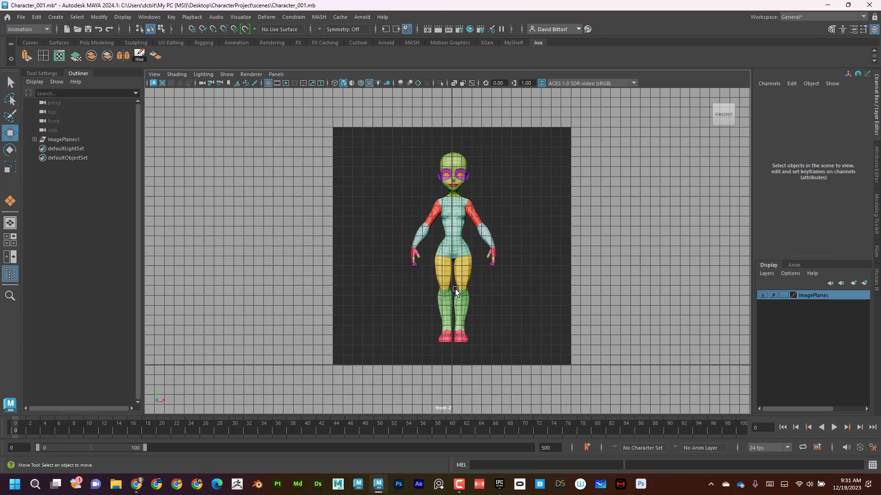
{"action": "key", "text": "f"}
{"action": "scroll", "coordinate": [444, 112], "scroll_direction": "down", "scroll_amount": 3}
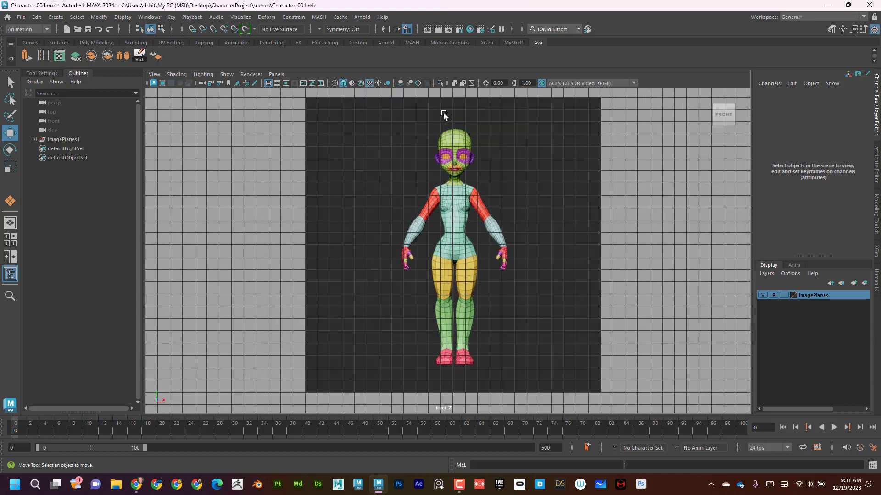
{"action": "left_click_drag", "start_coordinate": [524, 131], "coordinate": [519, 137]}
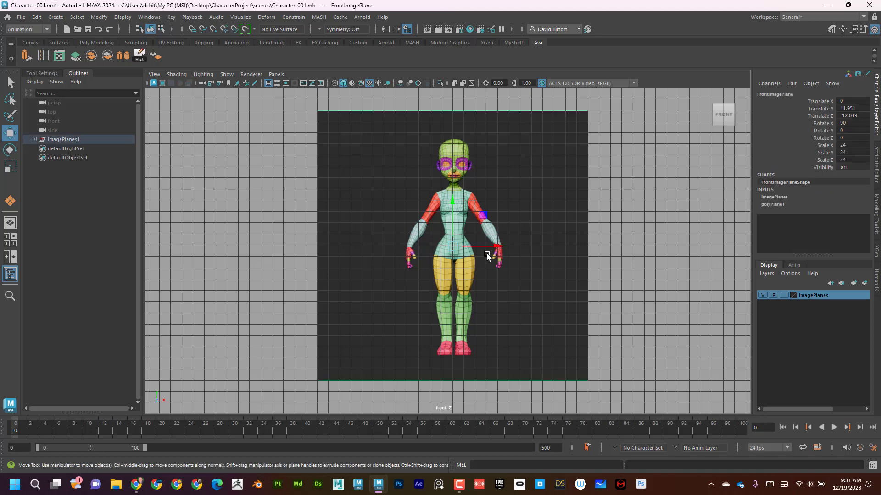
{"action": "scroll", "coordinate": [488, 251], "scroll_direction": "up", "scroll_amount": 5}
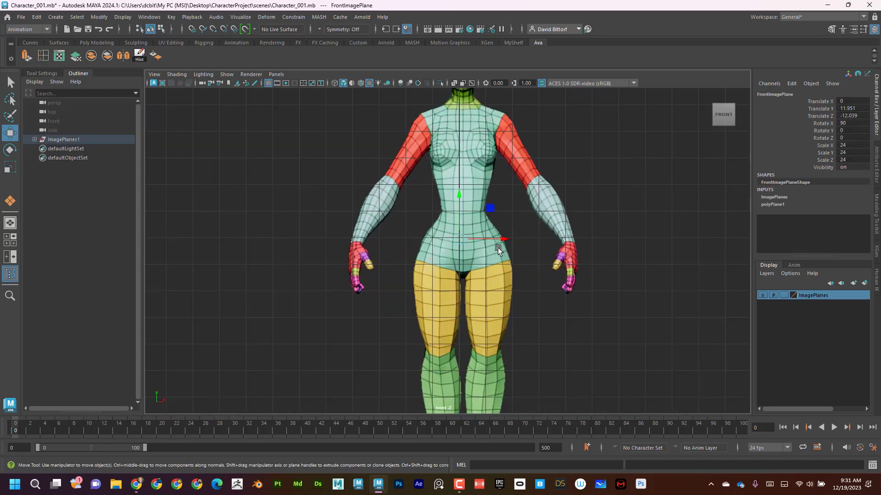
{"action": "left_click_drag", "start_coordinate": [503, 238], "coordinate": [499, 239]}
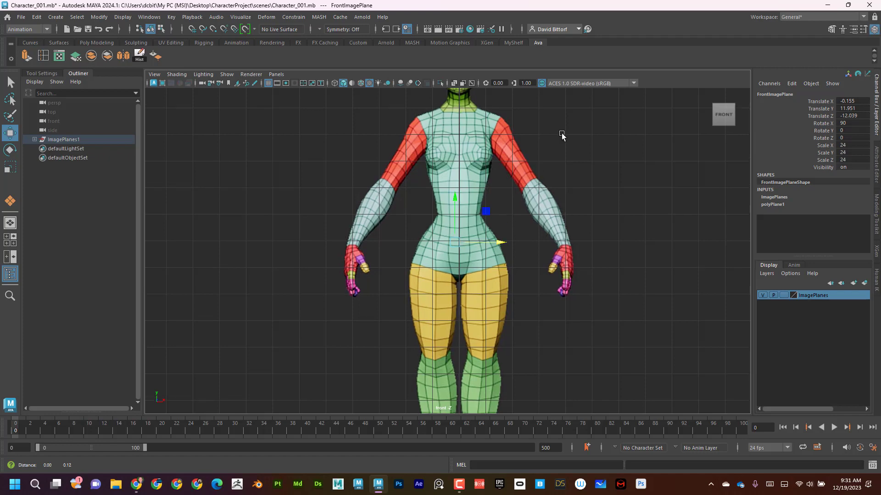
Step: Examine the front reference's alignment with the center line up to the head, return to the four-view layout, and clear the selection
{"action": "middle_click_drag", "start_coordinate": [563, 134], "coordinate": [558, 265], "text": "alt"}
{"action": "scroll", "coordinate": [558, 264], "scroll_direction": "down", "scroll_amount": 1}
{"action": "scroll", "coordinate": [435, 255], "scroll_direction": "down", "scroll_amount": 3}
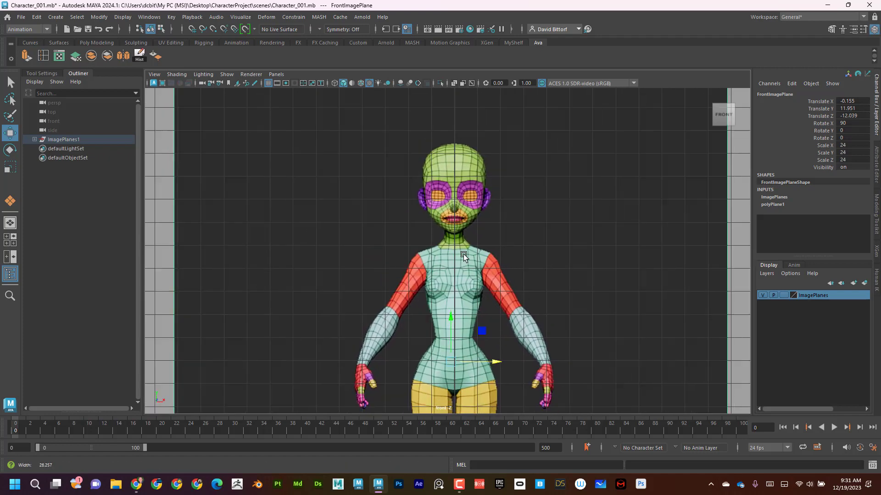
{"action": "scroll", "coordinate": [538, 202], "scroll_direction": "down", "scroll_amount": 5}
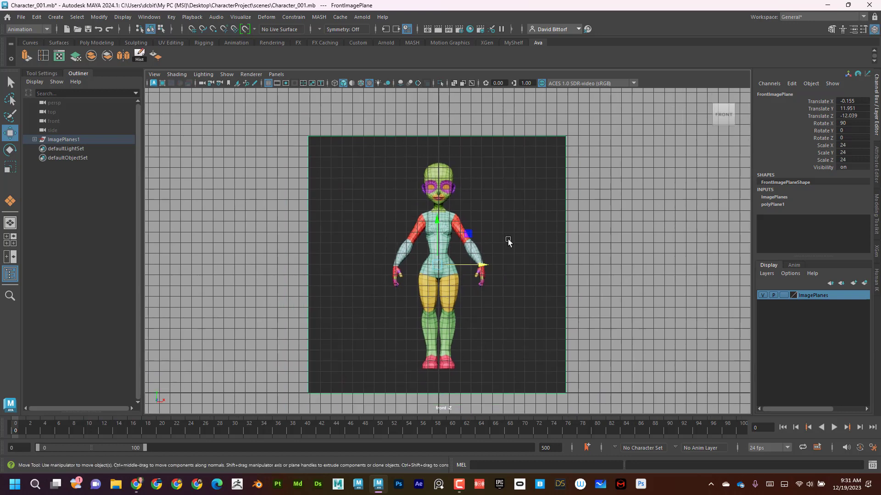
{"action": "key", "text": "space"}
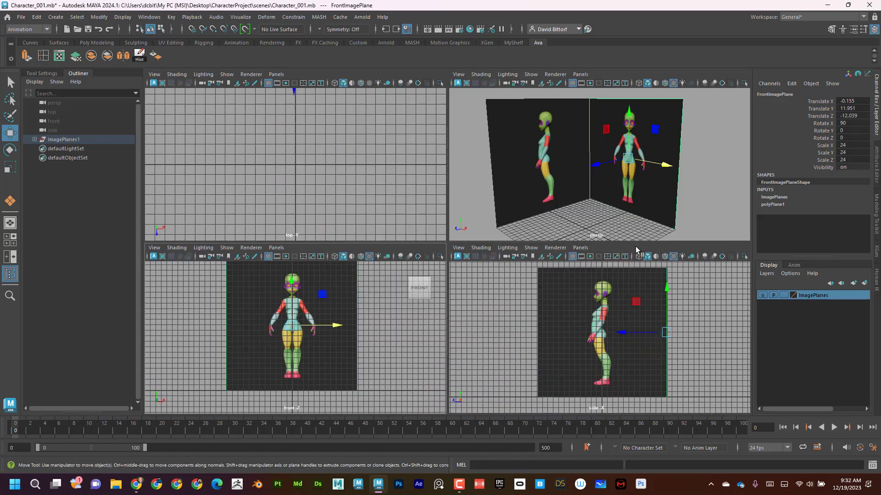
{"action": "scroll", "coordinate": [619, 352], "scroll_direction": "up", "scroll_amount": 2}
{"action": "scroll", "coordinate": [615, 330], "scroll_direction": "down", "scroll_amount": 3}
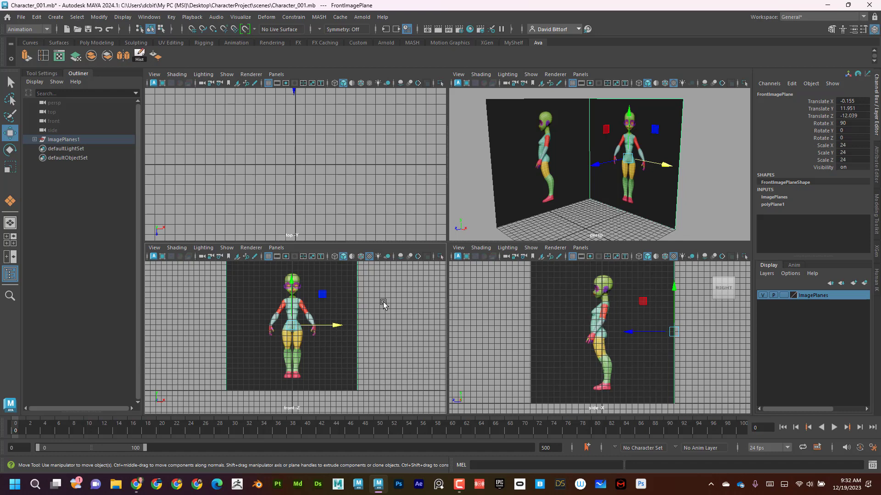
{"action": "left_click", "coordinate": [381, 277]}
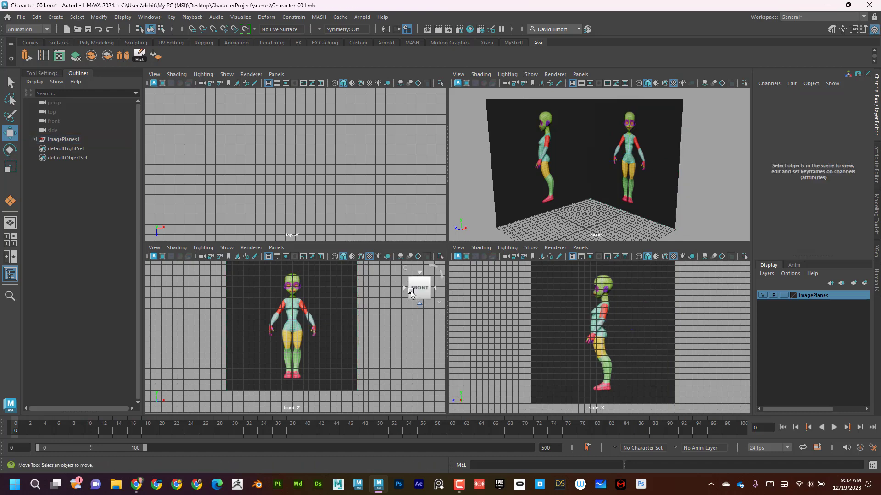
Step: Create a polygon cube and raise it to about 13.188 in Y, at the character's torso
{"action": "left_click", "coordinate": [64, 20]}
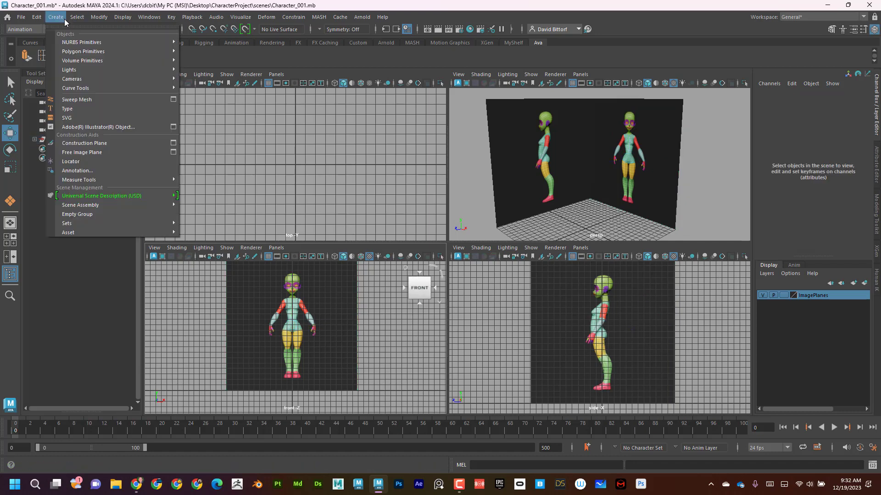
{"action": "mouse_move", "coordinate": [83, 52]}
{"action": "left_click", "coordinate": [211, 60]}
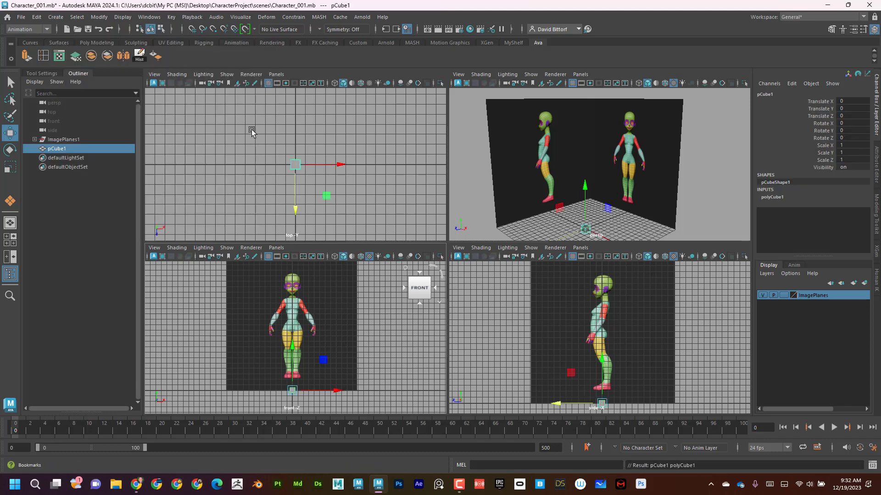
{"action": "left_click_drag", "start_coordinate": [295, 347], "coordinate": [296, 269]}
Step: Scale the cube to about 8.372 in X and Z and 17.86 in Y so it covers most of the character
{"action": "key", "text": "r"}
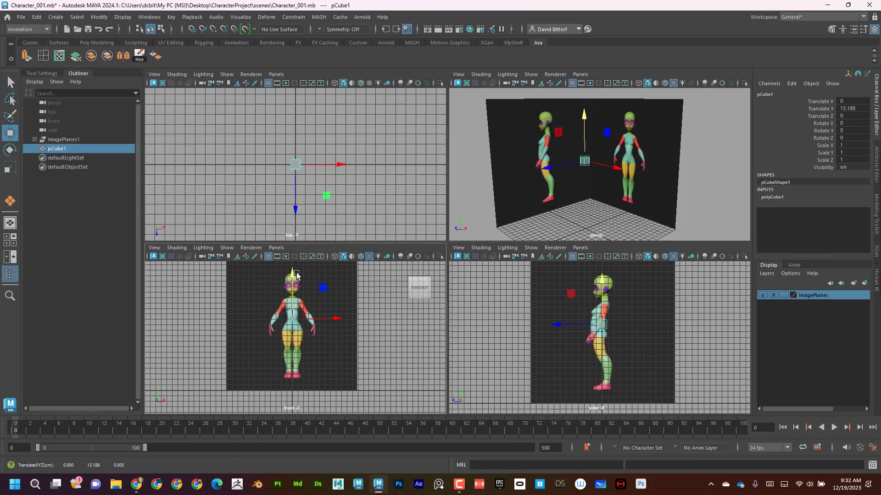
{"action": "left_click_drag", "start_coordinate": [294, 323], "coordinate": [332, 322]}
{"action": "left_click_drag", "start_coordinate": [294, 285], "coordinate": [292, 234]}
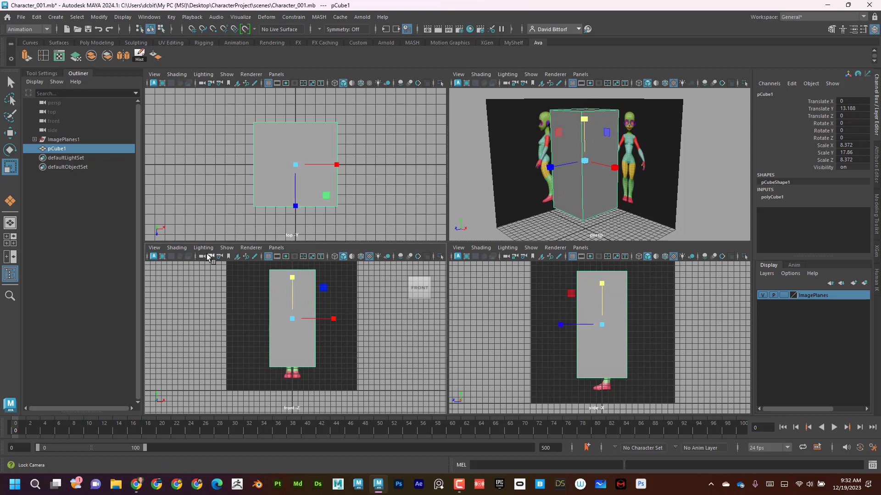
Step: Turn on X-Ray shading in the front view and enlarge that view to see the reference through the cube
{"action": "left_click", "coordinate": [176, 247]}
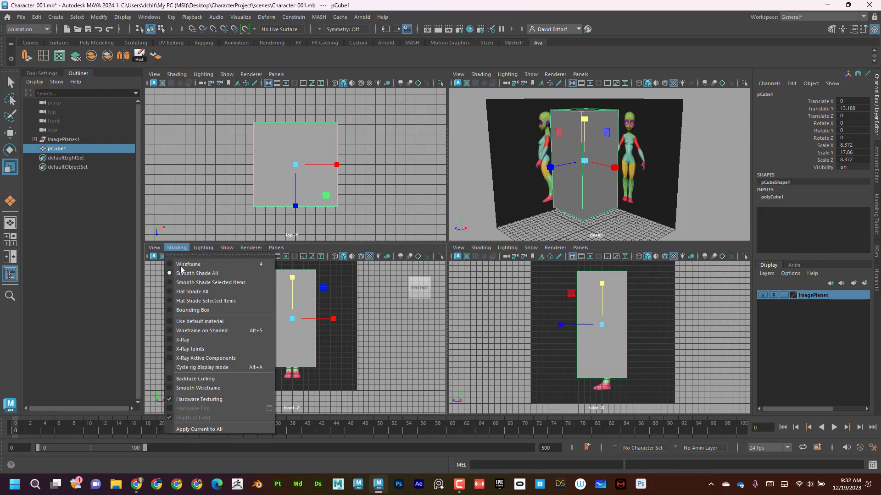
{"action": "left_click", "coordinate": [205, 339]}
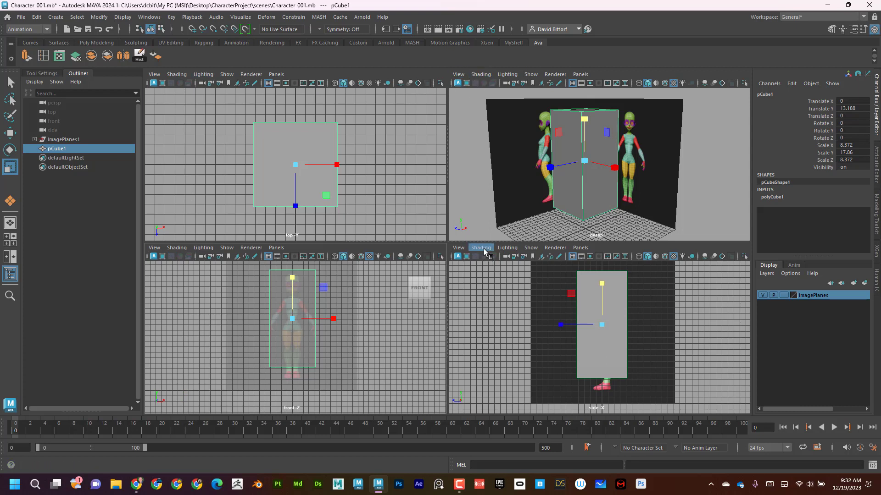
{"action": "left_click", "coordinate": [287, 302]}
{"action": "key", "text": "space"}
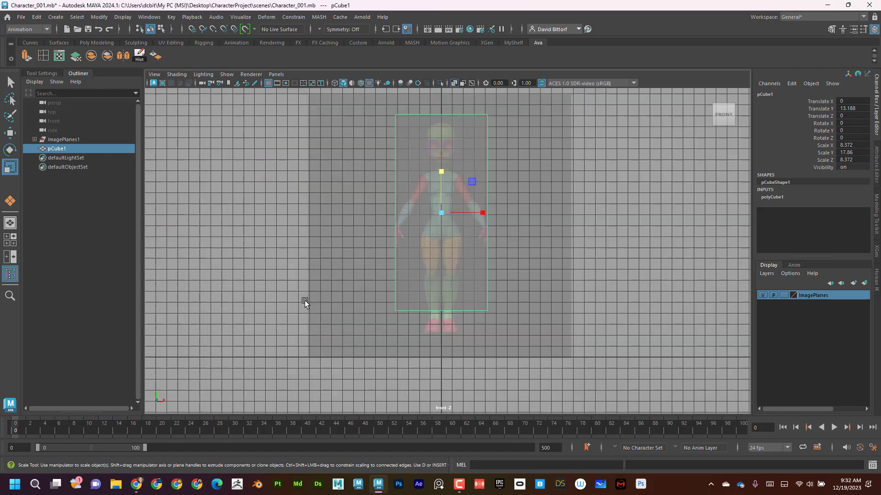
Step: Lower the cube's top vertices to the top of the head and its bottom vertices to the soles of the feet
{"action": "middle_click_drag", "start_coordinate": [426, 255], "coordinate": [410, 323], "text": "alt"}
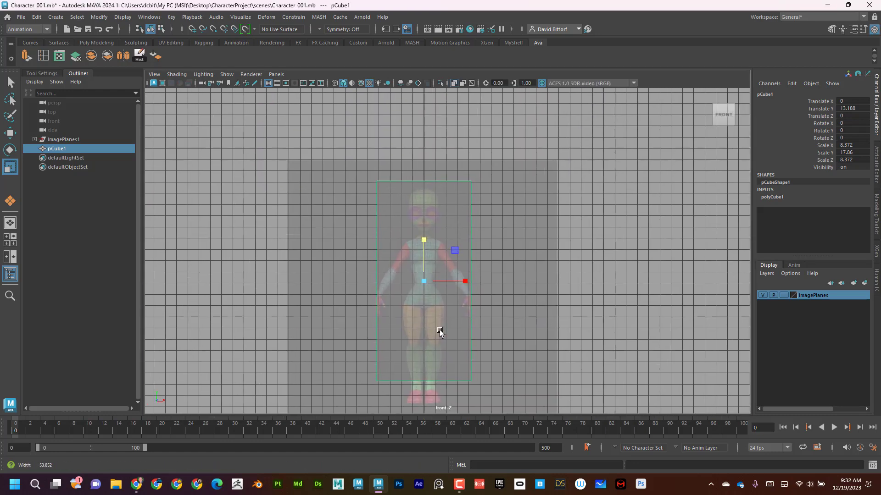
{"action": "right_click_drag", "start_coordinate": [440, 329], "coordinate": [538, 326], "text": "alt"}
{"action": "middle_click_drag", "start_coordinate": [538, 326], "coordinate": [540, 263], "text": "alt"}
{"action": "right_click_drag", "start_coordinate": [539, 262], "coordinate": [440, 218], "text": "alt"}
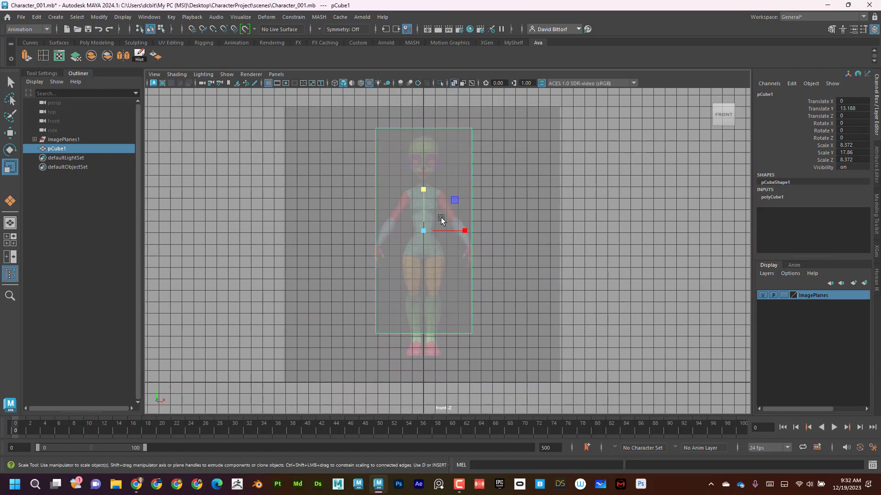
{"action": "right_click_drag", "start_coordinate": [398, 140], "coordinate": [354, 140]}
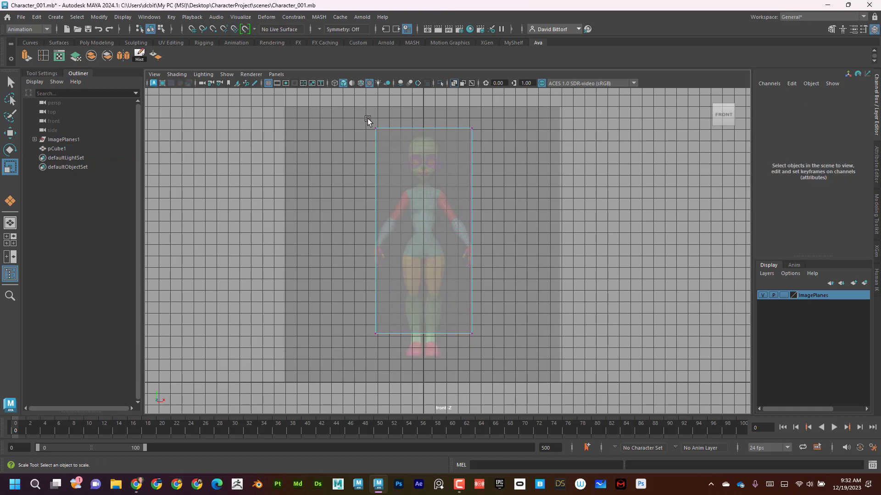
{"action": "left_click_drag", "start_coordinate": [367, 118], "coordinate": [487, 136]}
{"action": "left_click_drag", "start_coordinate": [359, 117], "coordinate": [494, 145]}
{"action": "key", "text": "w"}
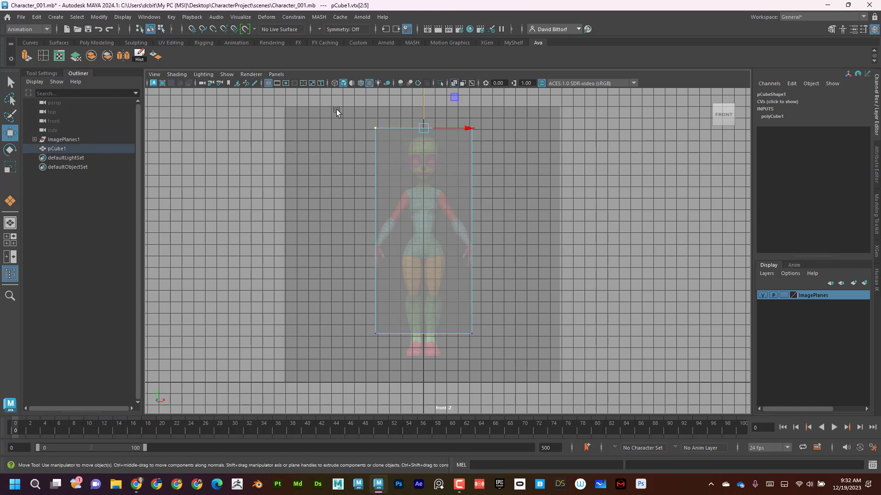
{"action": "left_click_drag", "start_coordinate": [425, 102], "coordinate": [426, 112]}
{"action": "left_click_drag", "start_coordinate": [362, 320], "coordinate": [503, 354]}
{"action": "left_click_drag", "start_coordinate": [425, 297], "coordinate": [427, 317]}
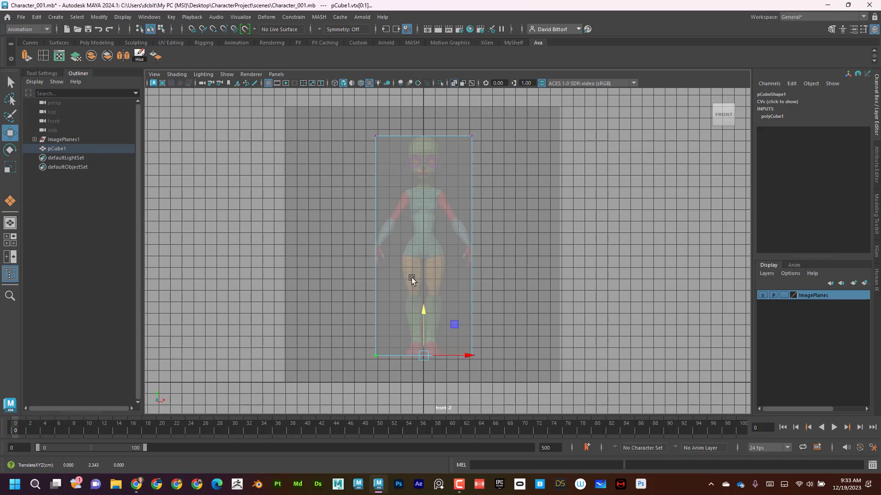
Step: Enlarge the side view and turn on X-Ray shading there
{"action": "key", "text": "space"}
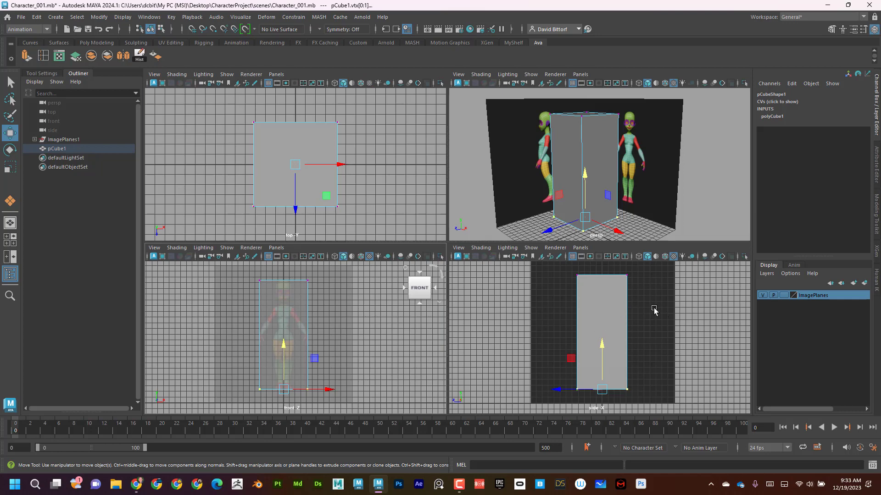
{"action": "key", "text": "space"}
{"action": "left_click", "coordinate": [180, 75]}
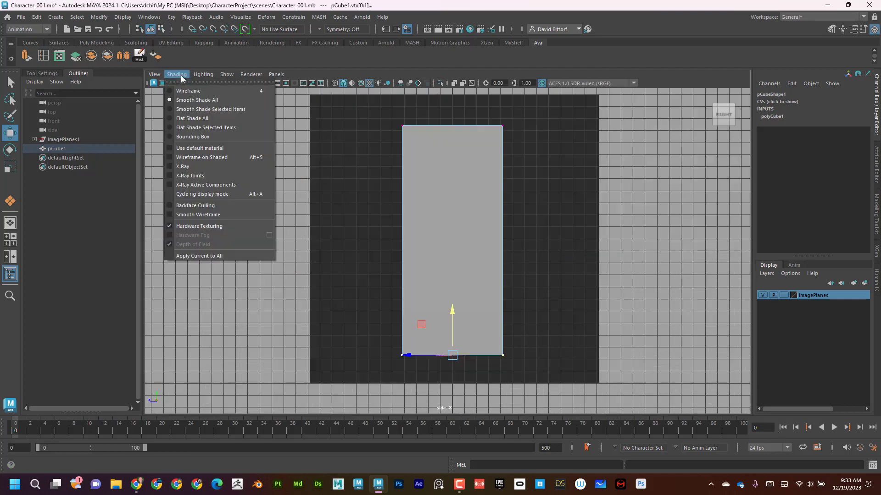
{"action": "left_click", "coordinate": [192, 166]}
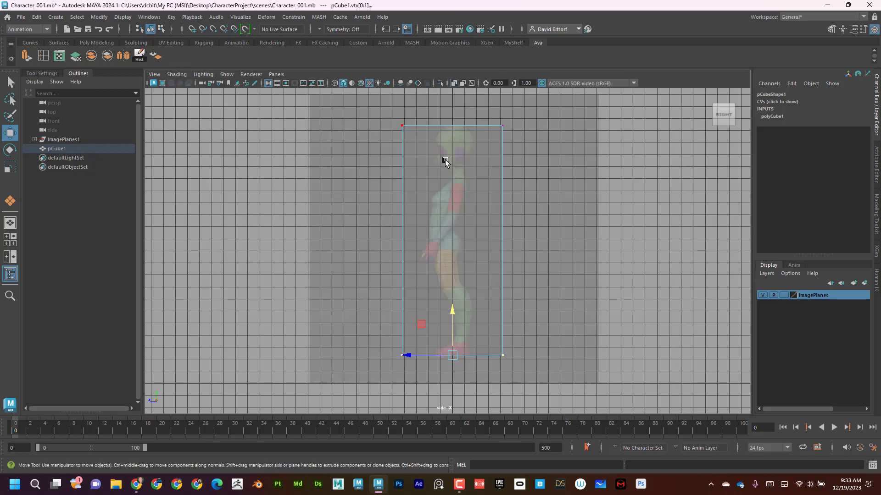
Step: Examine how the side reference lines up with the cube and the center line from head to feet
{"action": "right_click_drag", "start_coordinate": [472, 158], "coordinate": [527, 149], "text": "alt"}
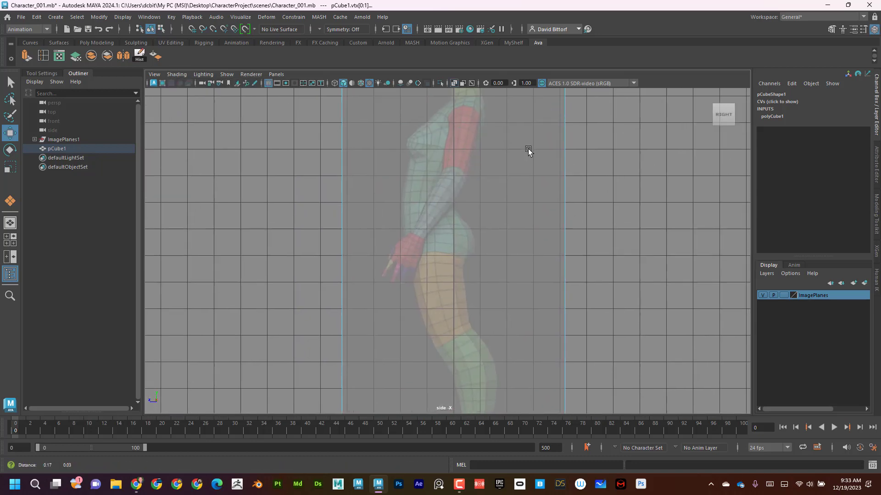
{"action": "middle_click_drag", "start_coordinate": [437, 94], "coordinate": [418, 252], "text": "alt"}
{"action": "right_click_drag", "start_coordinate": [418, 252], "coordinate": [447, 197], "text": "alt"}
{"action": "right_click_drag", "start_coordinate": [461, 243], "coordinate": [179, 253], "text": "alt"}
{"action": "middle_click_drag", "start_coordinate": [450, 326], "coordinate": [447, 191], "text": "alt"}
{"action": "right_click_drag", "start_coordinate": [447, 191], "coordinate": [429, 334], "text": "alt"}
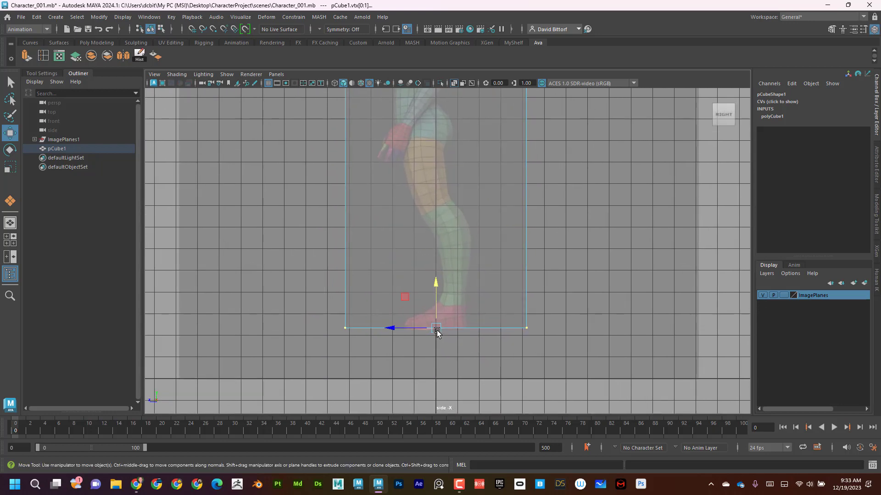
{"action": "middle_click_drag", "start_coordinate": [437, 329], "coordinate": [433, 369], "text": "alt"}
{"action": "right_click_drag", "start_coordinate": [513, 350], "coordinate": [475, 271], "text": "alt"}
{"action": "middle_click_drag", "start_coordinate": [475, 269], "coordinate": [477, 313], "text": "alt"}
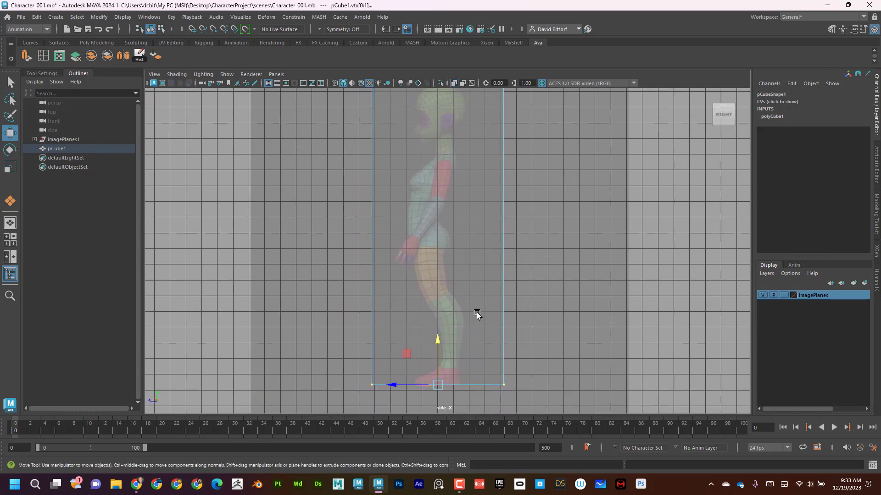
{"action": "right_click_drag", "start_coordinate": [477, 314], "coordinate": [480, 248], "text": "alt"}
{"action": "middle_click_drag", "start_coordinate": [475, 238], "coordinate": [457, 231], "text": "alt"}
{"action": "middle_click_drag", "start_coordinate": [446, 198], "coordinate": [447, 216], "text": "alt"}
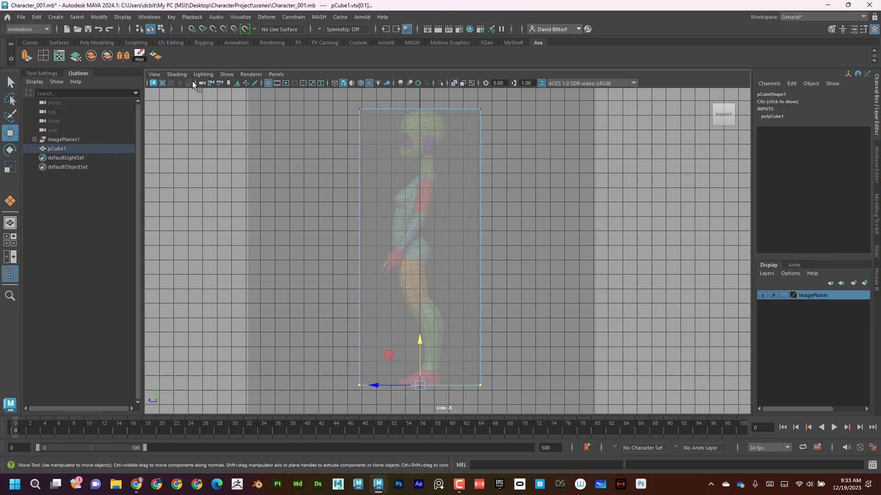
Step: Switch to the Modeling menu set and activate the Insert Edge Loop tool
{"action": "left_click", "coordinate": [28, 29]}
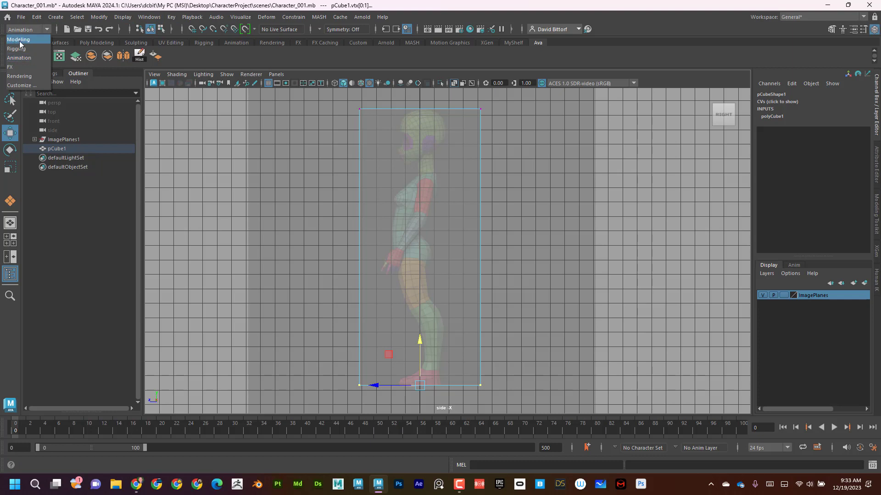
{"action": "left_click", "coordinate": [20, 40]}
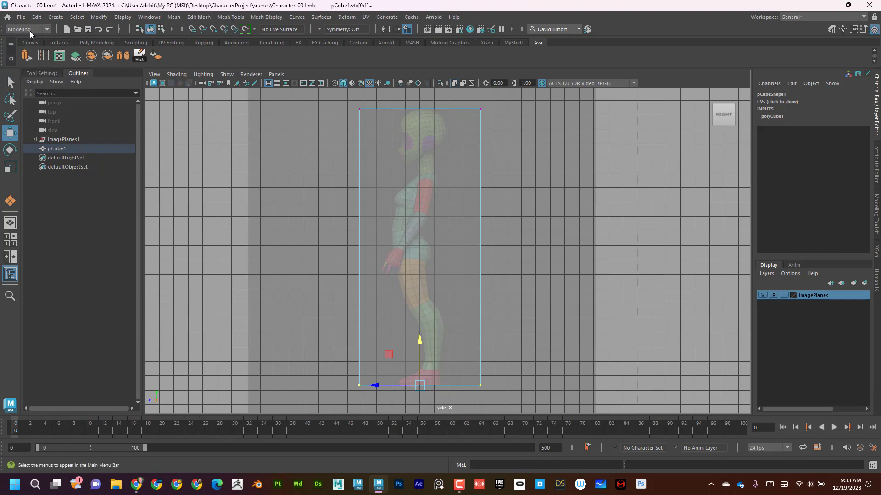
{"action": "left_click", "coordinate": [199, 17]}
{"action": "mouse_move", "coordinate": [238, 19]}
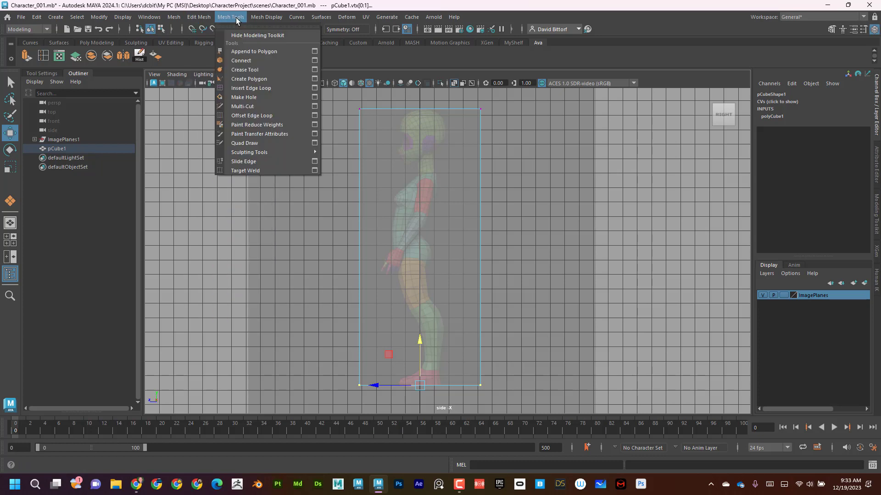
{"action": "left_click", "coordinate": [243, 88]}
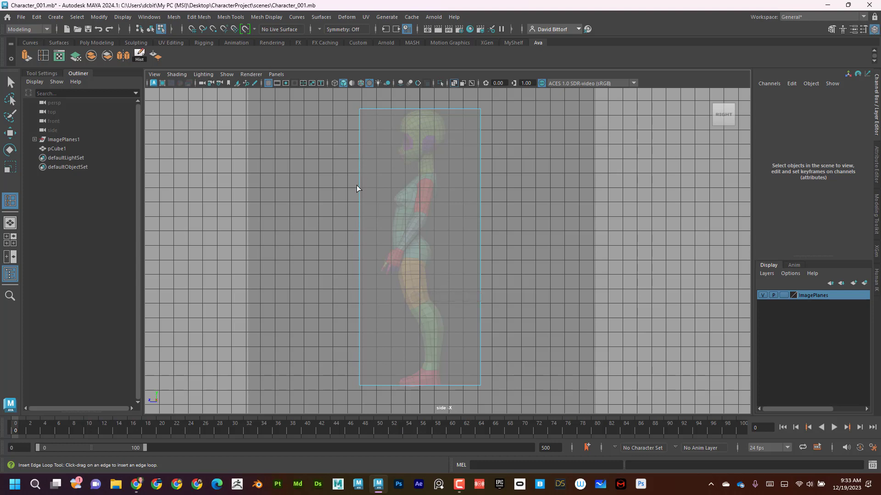
{"action": "left_click_drag", "start_coordinate": [359, 193], "coordinate": [360, 191]}
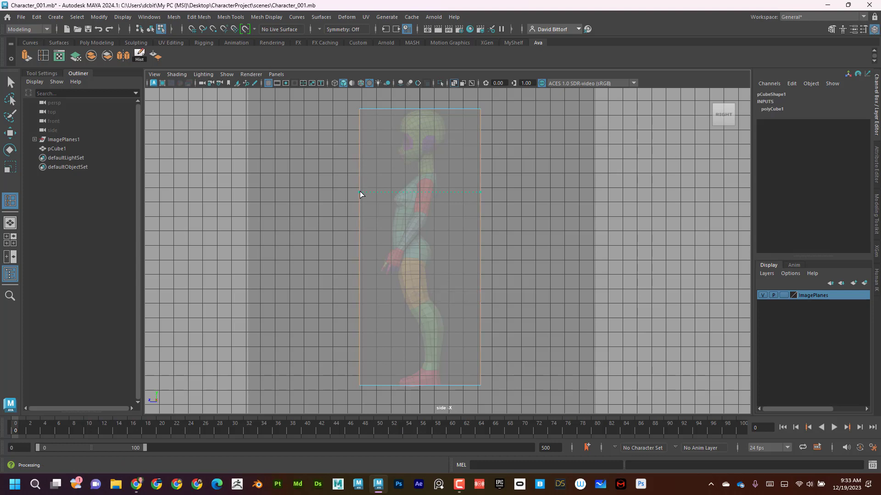
{"action": "left_click", "coordinate": [361, 276]}
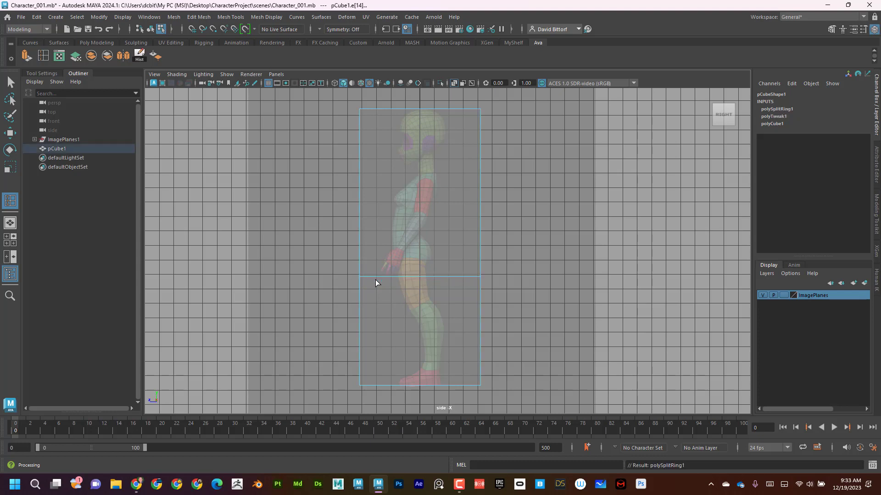
{"action": "scroll", "coordinate": [393, 294], "scroll_direction": "up", "scroll_amount": 5}
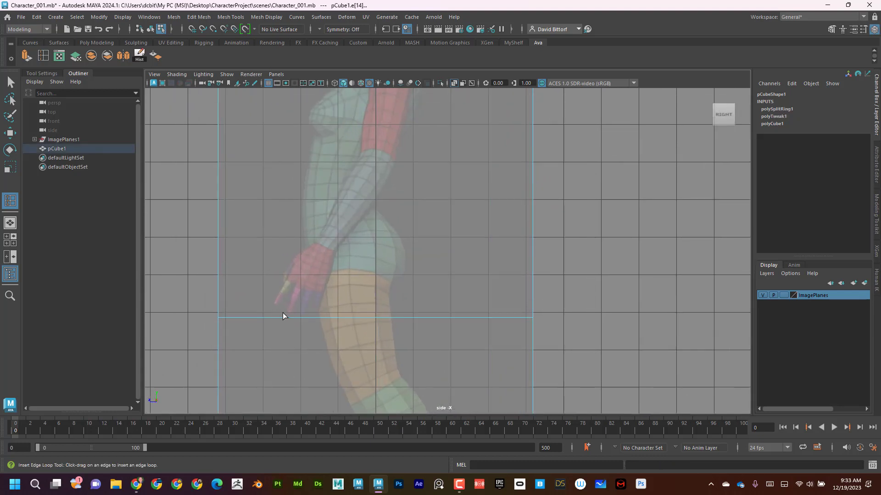
{"action": "key", "text": "ctrl+z"}
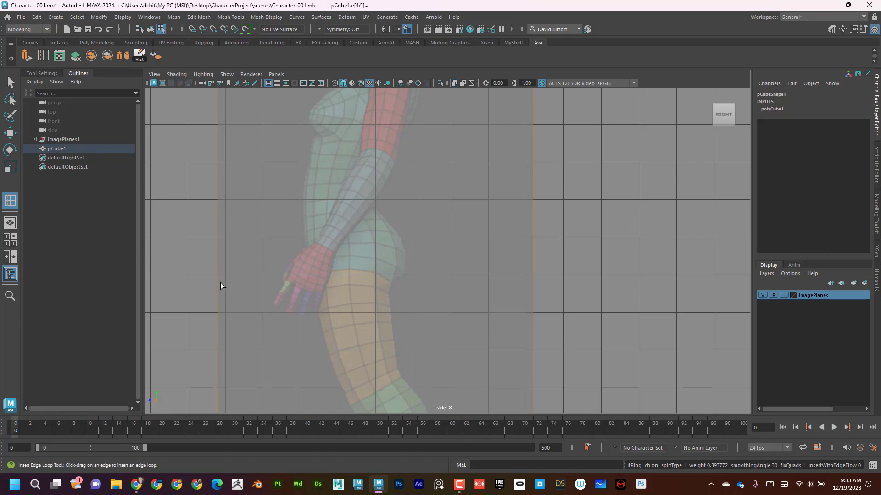
Step: Insert a horizontal edge loop around the cube just below the fingertips and check it against the hand in the front view
{"action": "left_click_drag", "start_coordinate": [218, 272], "coordinate": [217, 272]}
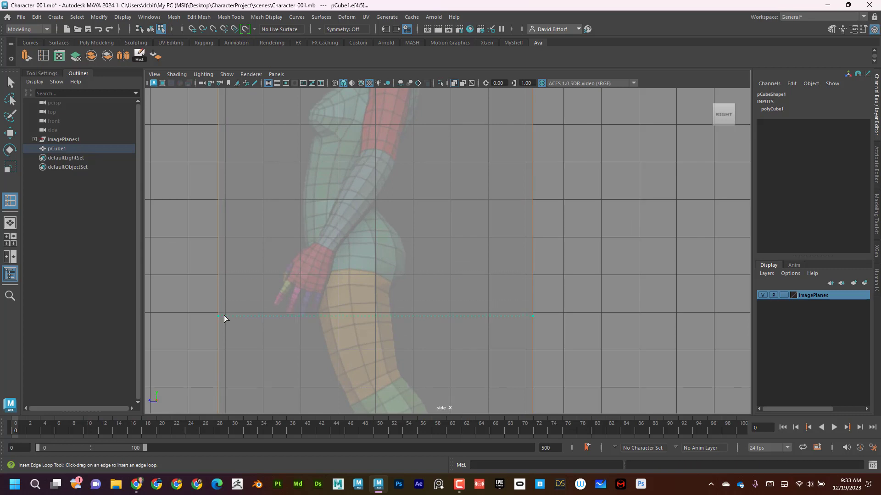
{"action": "left_click_drag", "start_coordinate": [226, 316], "coordinate": [227, 316]}
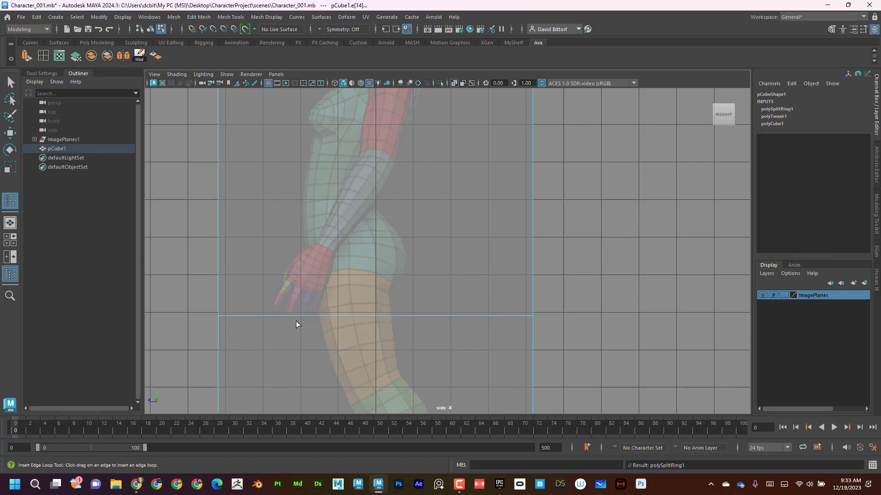
{"action": "right_click_drag", "start_coordinate": [298, 324], "coordinate": [438, 268], "text": "alt"}
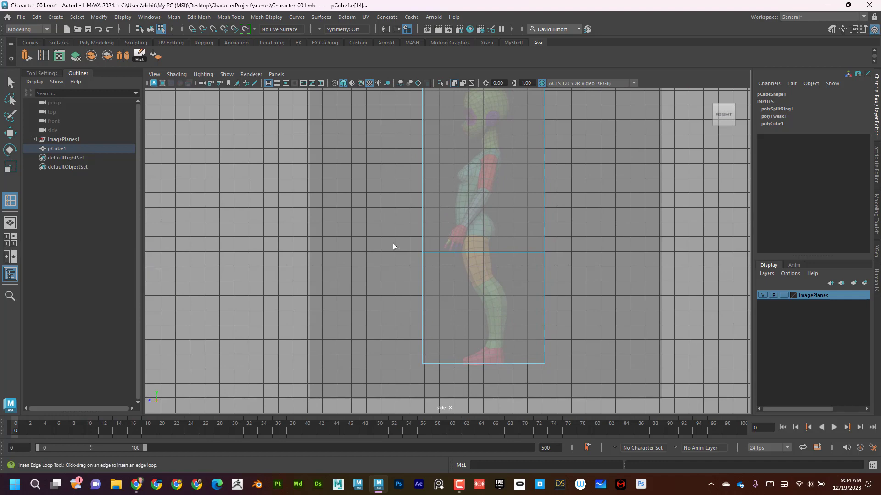
{"action": "key", "text": "space"}
{"action": "key", "text": "space"}
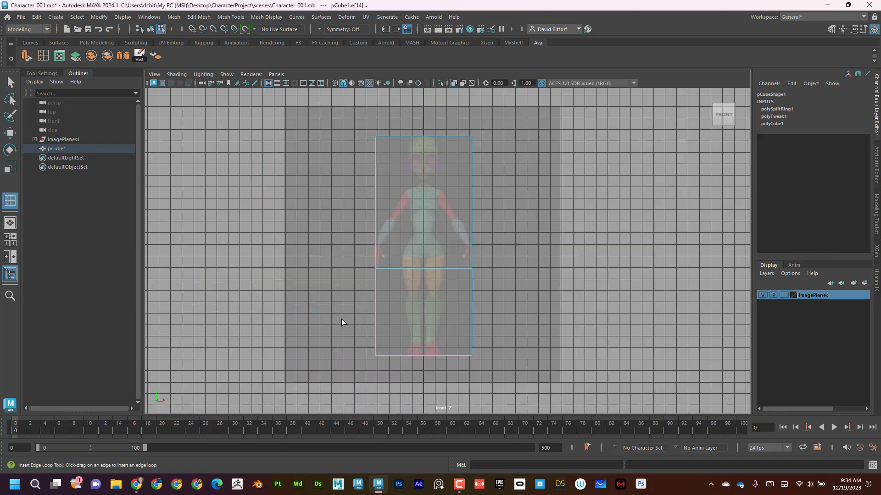
{"action": "scroll", "coordinate": [406, 302], "scroll_direction": "up", "scroll_amount": 3}
{"action": "scroll", "coordinate": [613, 328], "scroll_direction": "up", "scroll_amount": 10}
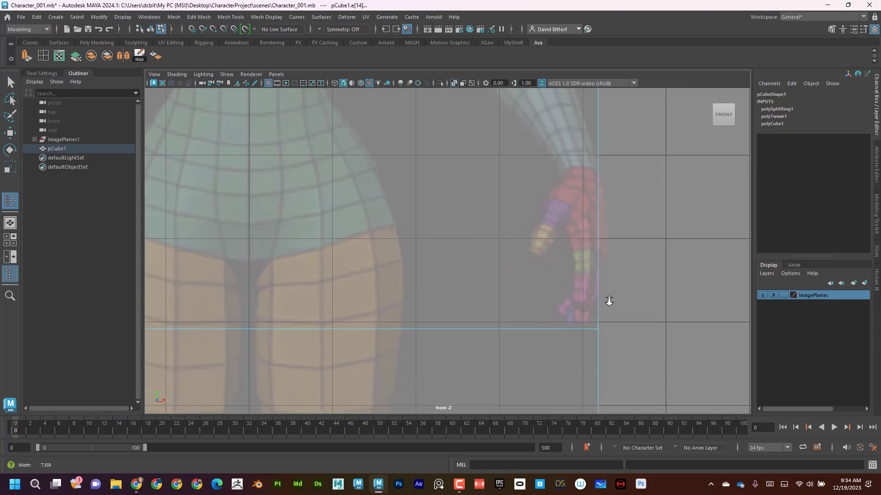
{"action": "middle_click_drag", "start_coordinate": [610, 360], "coordinate": [589, 329], "text": "alt"}
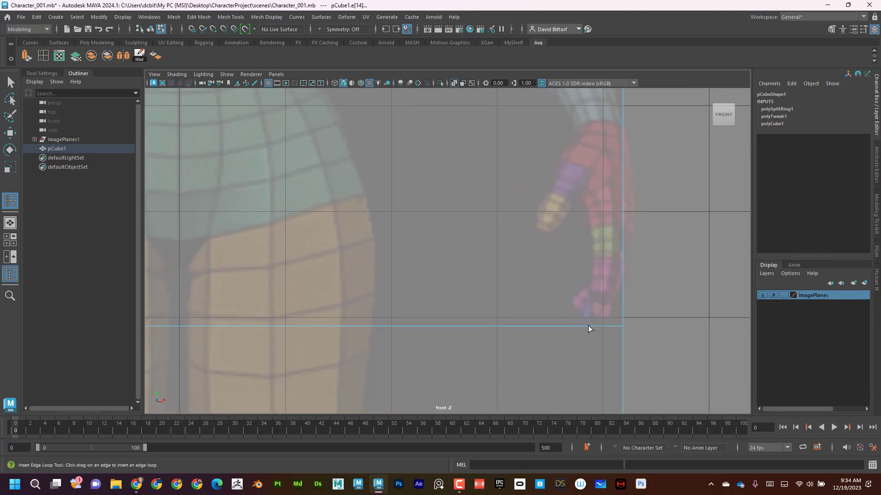
{"action": "scroll", "coordinate": [631, 321], "scroll_direction": "down", "scroll_amount": 10}
Step: In the front view, insert a second horizontal edge loop around the cube just below the chin
{"action": "right_click_drag", "start_coordinate": [406, 156], "coordinate": [419, 170], "text": "alt"}
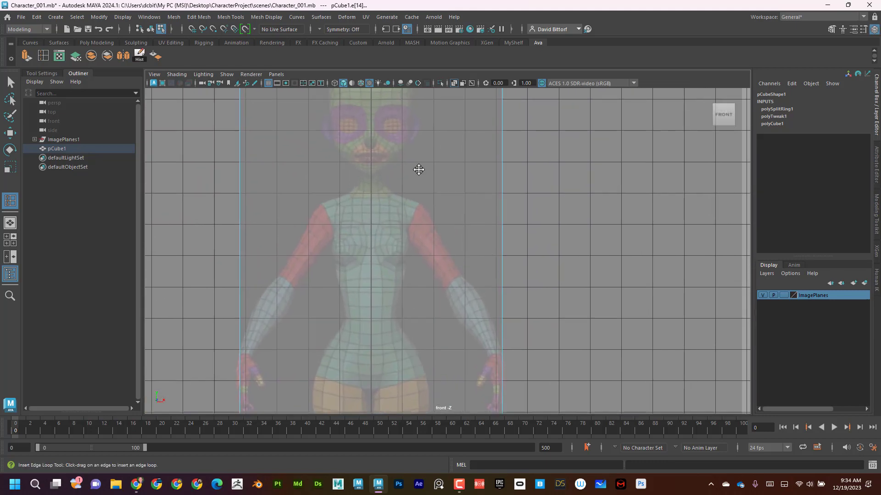
{"action": "middle_click_drag", "start_coordinate": [410, 152], "coordinate": [427, 282], "text": "alt"}
{"action": "right_click_drag", "start_coordinate": [383, 220], "coordinate": [346, 329], "text": "alt"}
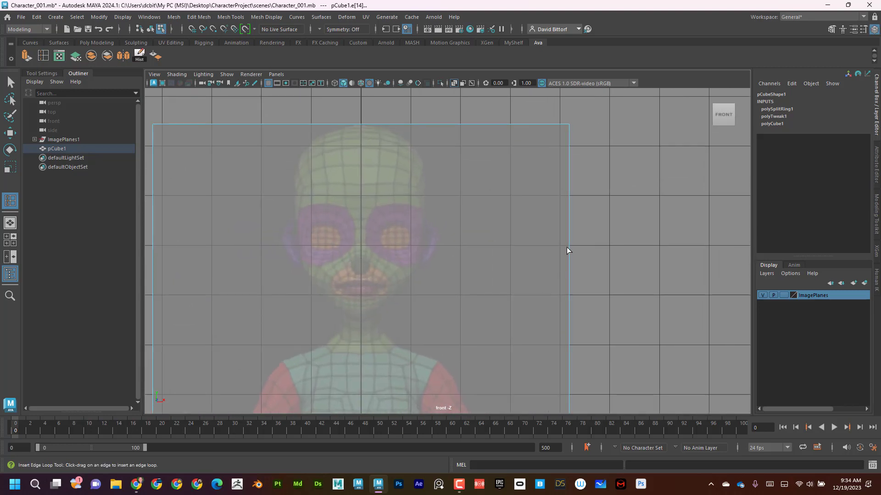
{"action": "left_click", "coordinate": [570, 319]}
{"action": "right_click_drag", "start_coordinate": [372, 324], "coordinate": [356, 340], "text": "alt"}
Step: Check the edge loops against the side reference, leave the Insert Edge Loop tool for the Select tool, and return to the four-view layout
{"action": "key", "text": "space"}
{"action": "key", "text": "space"}
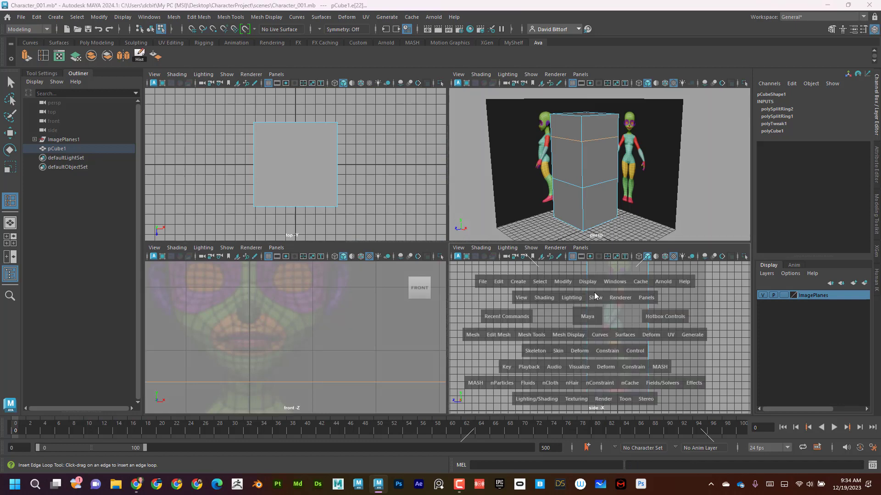
{"action": "middle_click_drag", "start_coordinate": [480, 202], "coordinate": [480, 303], "text": "alt"}
{"action": "right_click_drag", "start_coordinate": [403, 248], "coordinate": [550, 225], "text": "alt"}
{"action": "middle_click_drag", "start_coordinate": [551, 224], "coordinate": [419, 280], "text": "alt"}
{"action": "right_click_drag", "start_coordinate": [597, 293], "coordinate": [672, 303], "text": "alt"}
{"action": "right_click_drag", "start_coordinate": [513, 310], "coordinate": [416, 271], "text": "alt"}
{"action": "middle_click_drag", "start_coordinate": [441, 286], "coordinate": [442, 228], "text": "alt"}
{"action": "scroll", "coordinate": [437, 228], "scroll_direction": "up", "scroll_amount": 1}
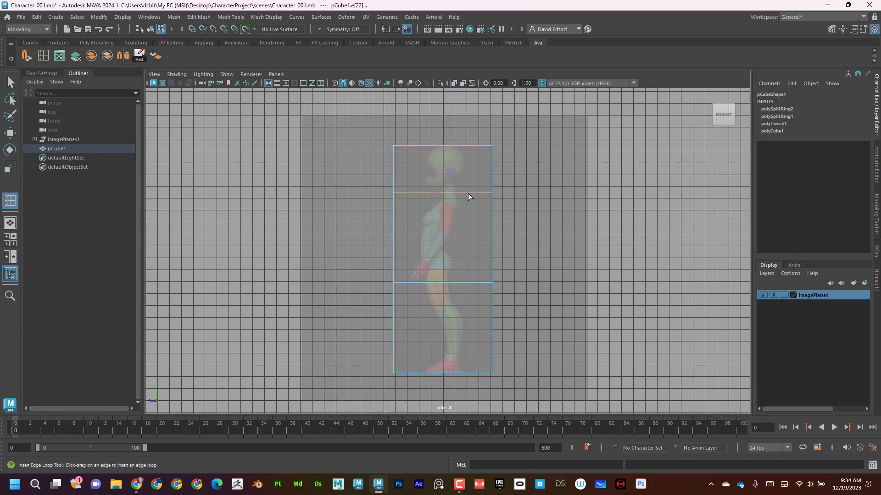
{"action": "left_click", "coordinate": [11, 81]}
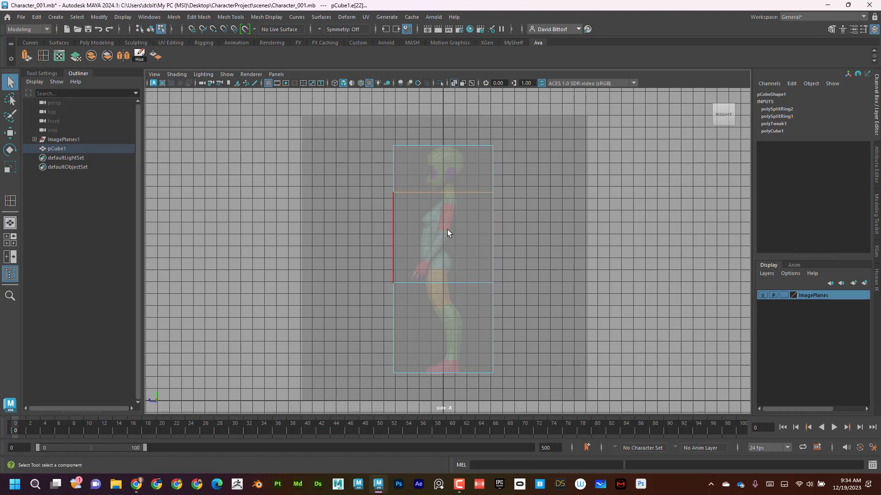
{"action": "key", "text": "space"}
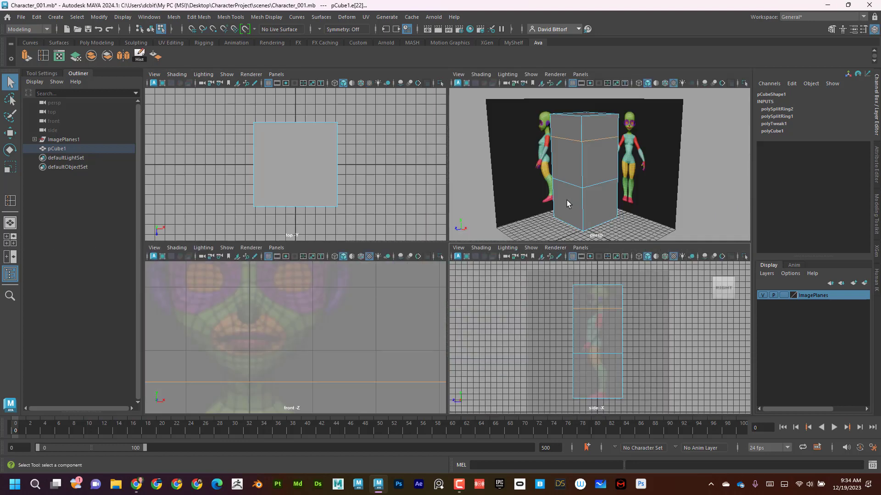
Step: Return the cube from edge component mode to Object Mode and delete it from the scene
{"action": "scroll", "coordinate": [577, 214], "scroll_direction": "down", "scroll_amount": 3}
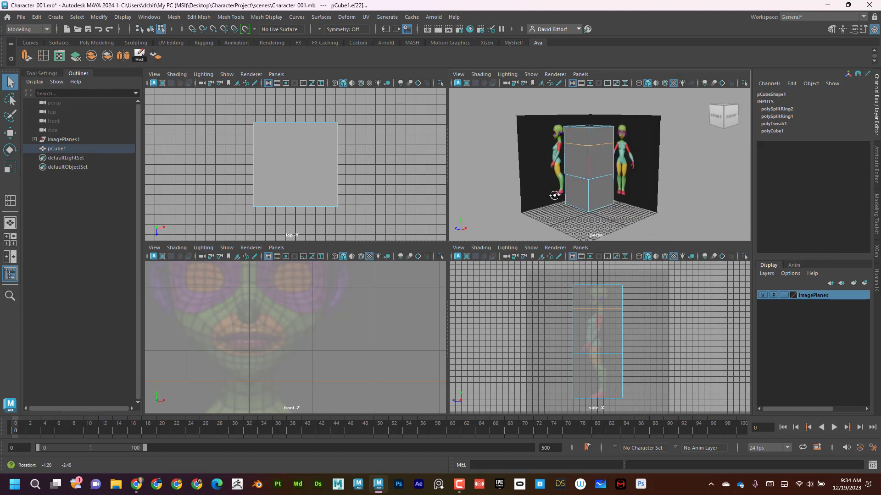
{"action": "right_click_drag", "start_coordinate": [593, 158], "coordinate": [607, 155]}
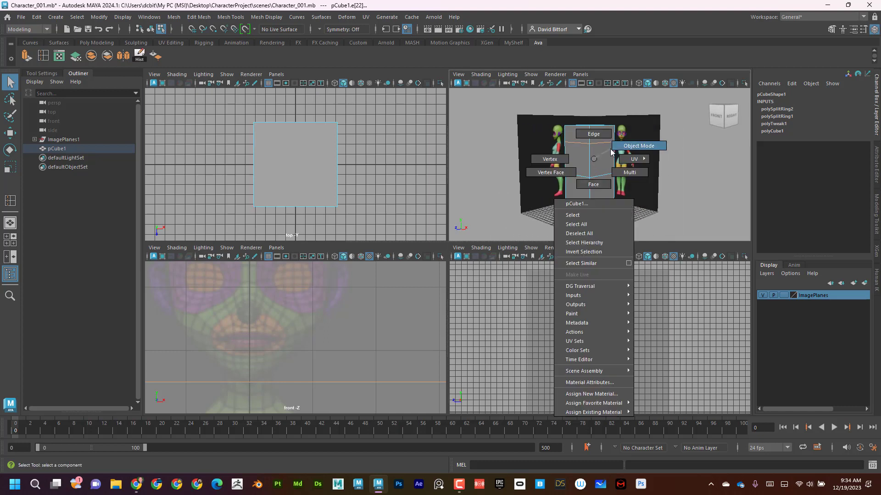
{"action": "left_click", "coordinate": [606, 155]}
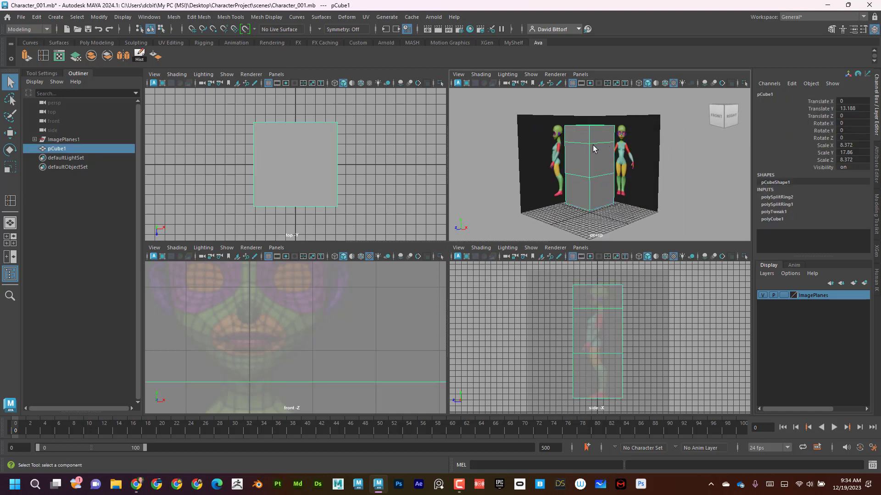
{"action": "right_click_drag", "start_coordinate": [591, 158], "coordinate": [619, 143]}
{"action": "key", "text": "Delete"}
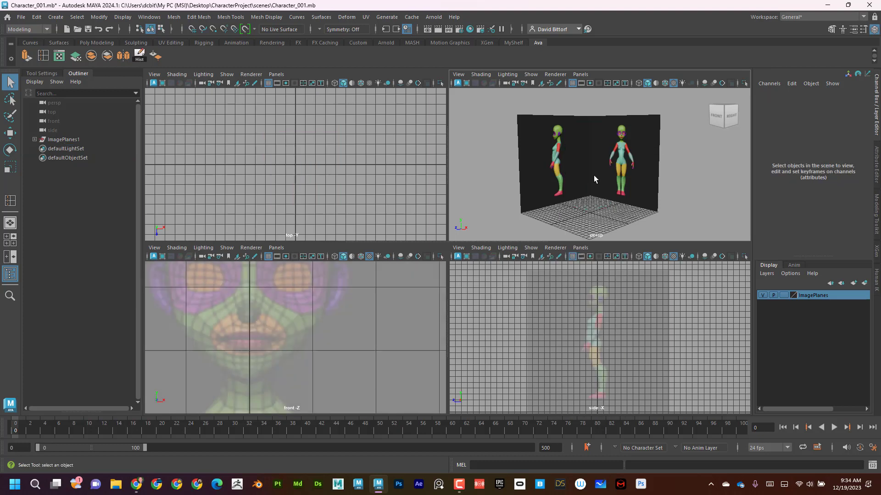
Step: Toggle the ImagePlanes layer's visibility off and back on, and set its display type to Reference (R)
{"action": "left_click", "coordinate": [765, 296]}
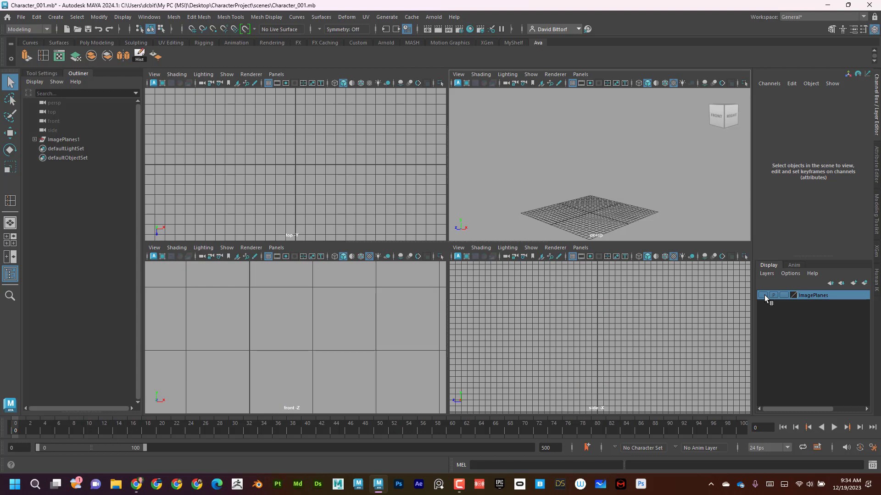
{"action": "left_click", "coordinate": [764, 295]}
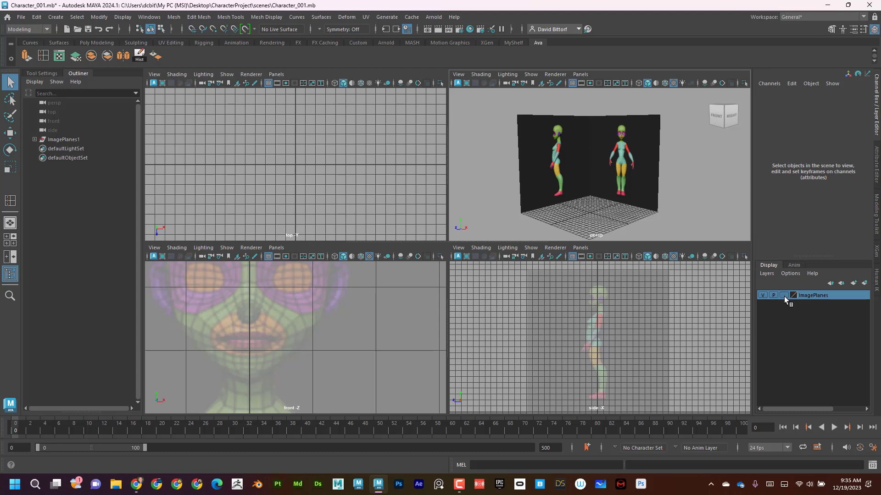
{"action": "left_click", "coordinate": [783, 296]}
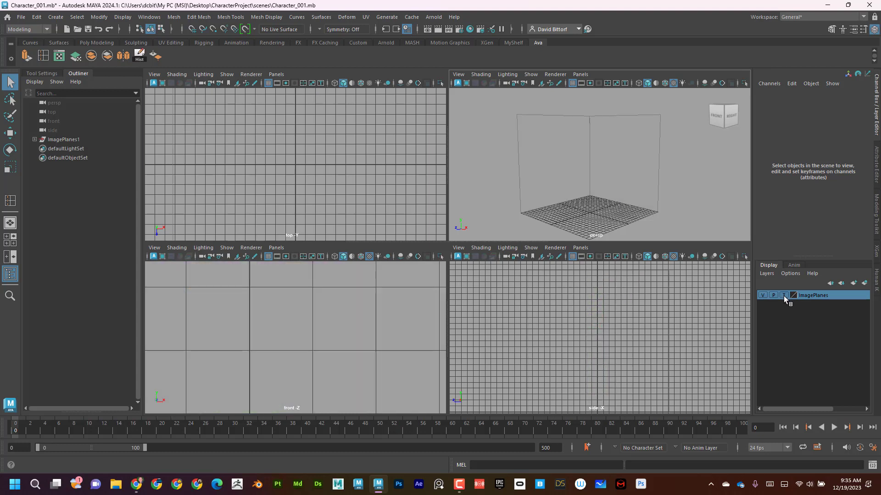
{"action": "left_click", "coordinate": [784, 296]}
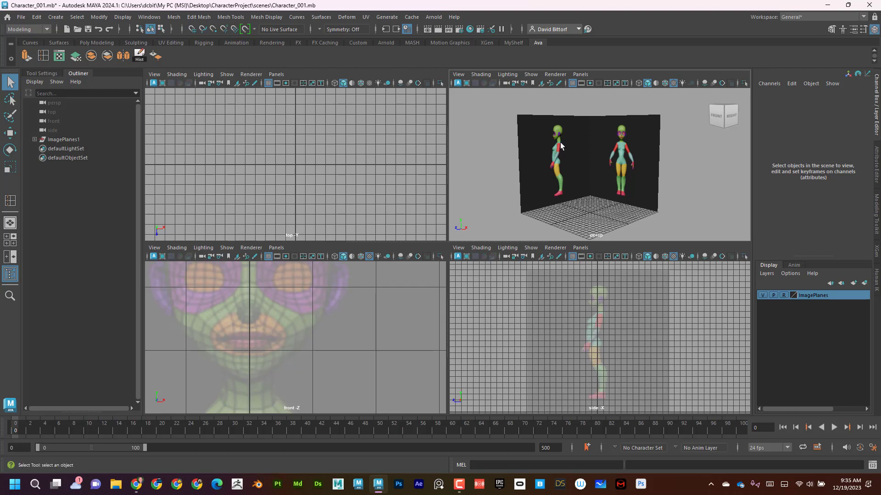
Step: Try to marquee-select the image planes in the perspective view to test the layer's selection lock
{"action": "left_click_drag", "start_coordinate": [584, 152], "coordinate": [647, 169]}
{"action": "left_click_drag", "start_coordinate": [545, 155], "coordinate": [610, 166]}
{"action": "left_click_drag", "start_coordinate": [538, 154], "coordinate": [622, 175]}
{"action": "left_click_drag", "start_coordinate": [544, 133], "coordinate": [657, 180]}
Step: Save the scene as a new Maya Binary version named Character_002.mb in the project's scenes folder
{"action": "mouse_move", "coordinate": [331, 332]}
{"action": "right_mouse_down", "text": "alt"}
{"action": "mouse_move", "coordinate": [210, 320]}
{"action": "mouse_move", "coordinate": [330, 326]}
{"action": "mouse_move", "coordinate": [289, 324]}
{"action": "mouse_move", "coordinate": [325, 335]}
{"action": "right_mouse_up", "text": "alt"}
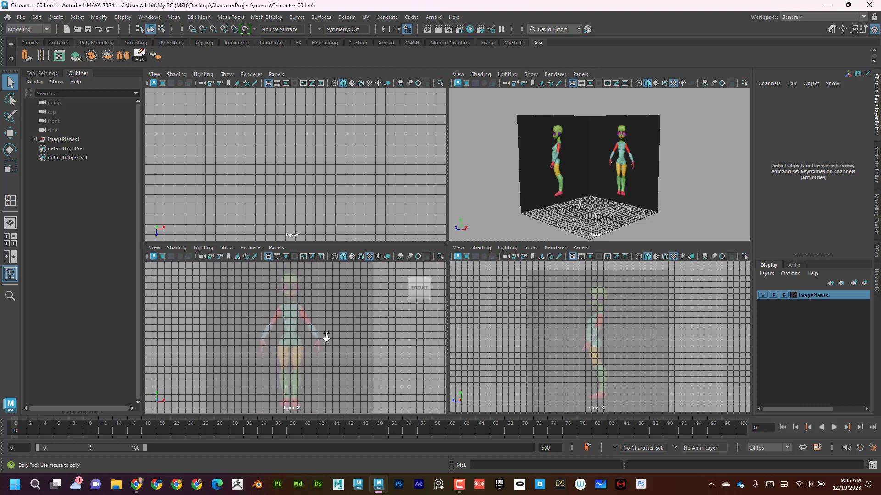
{"action": "right_click_drag", "start_coordinate": [623, 356], "coordinate": [660, 347], "text": "alt"}
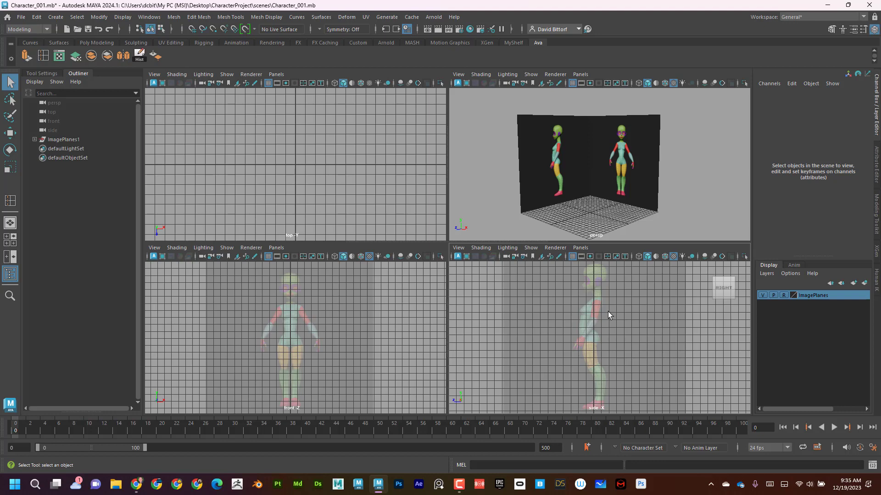
{"action": "left_click", "coordinate": [21, 19]}
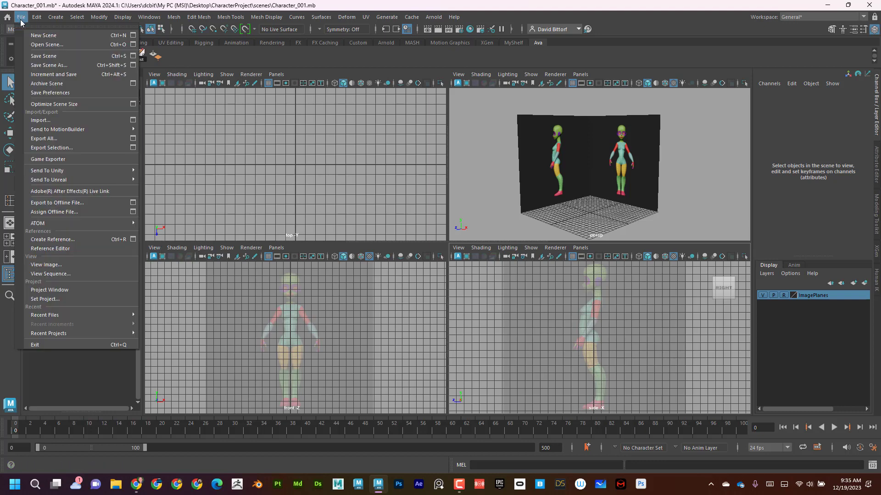
{"action": "left_click", "coordinate": [59, 65]}
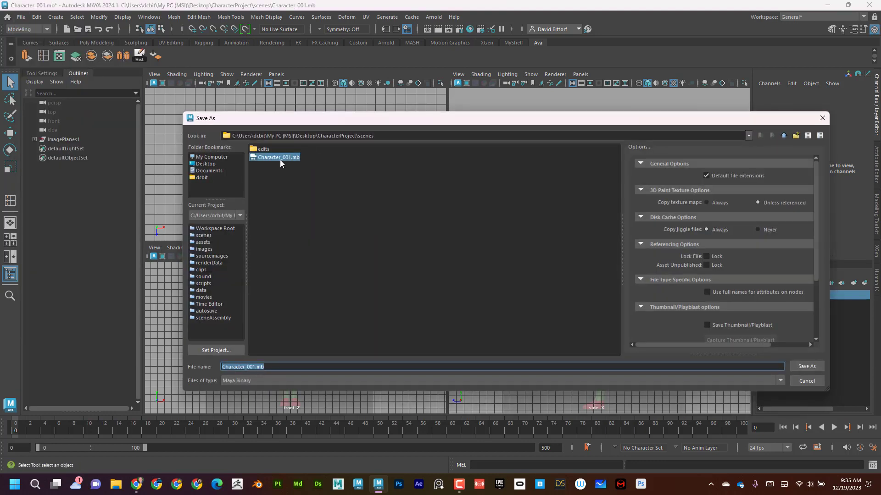
{"action": "left_click", "coordinate": [263, 367]}
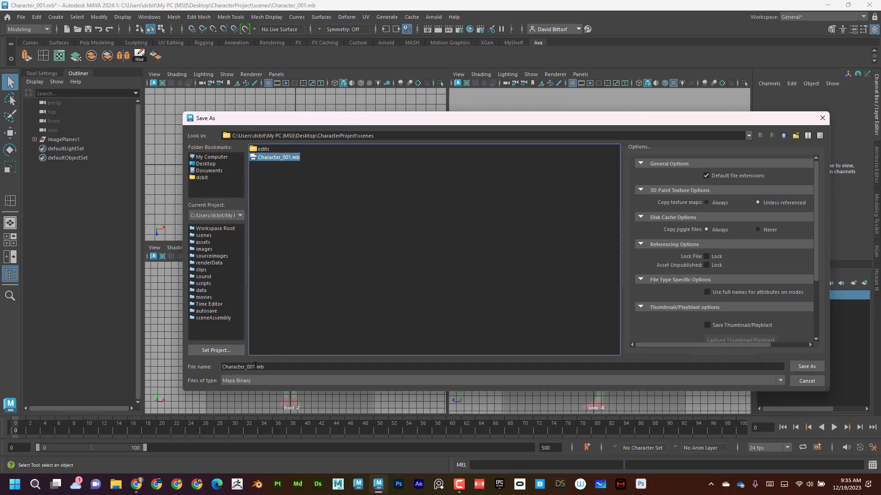
{"action": "type", "text": "2"}
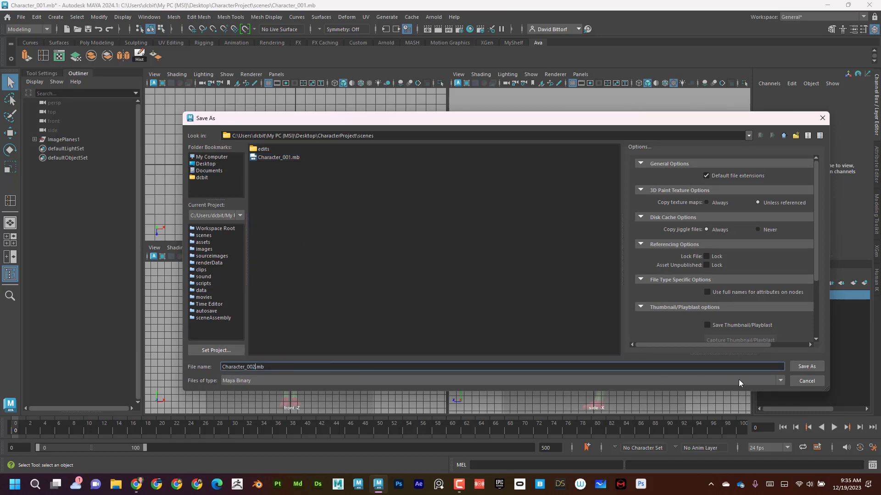
{"action": "left_click", "coordinate": [802, 366]}
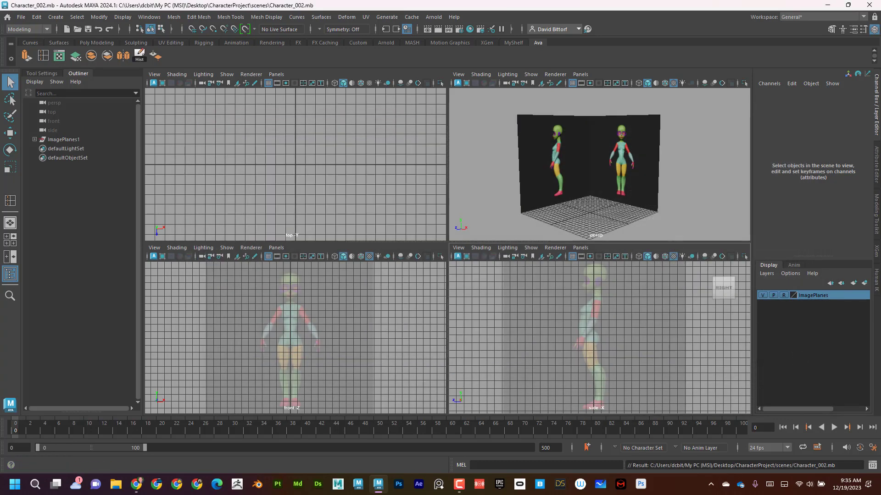